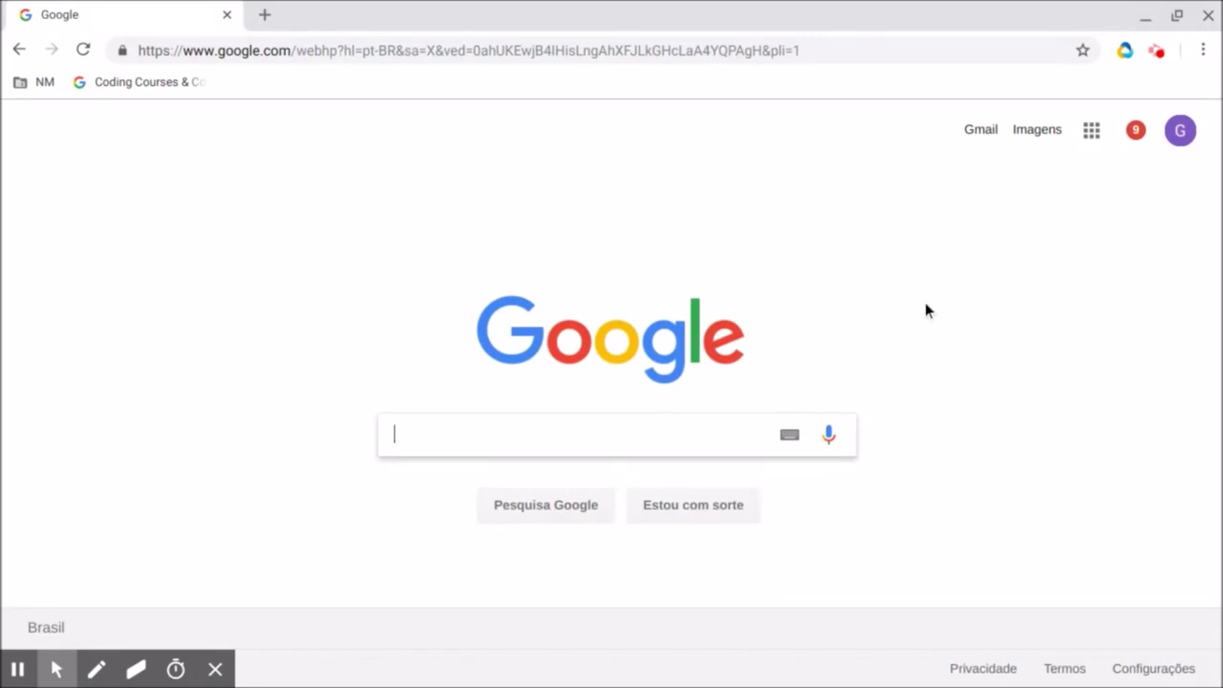
Step: Go to the Google Classroom site at classroom.google.com
left_click(1092, 134)
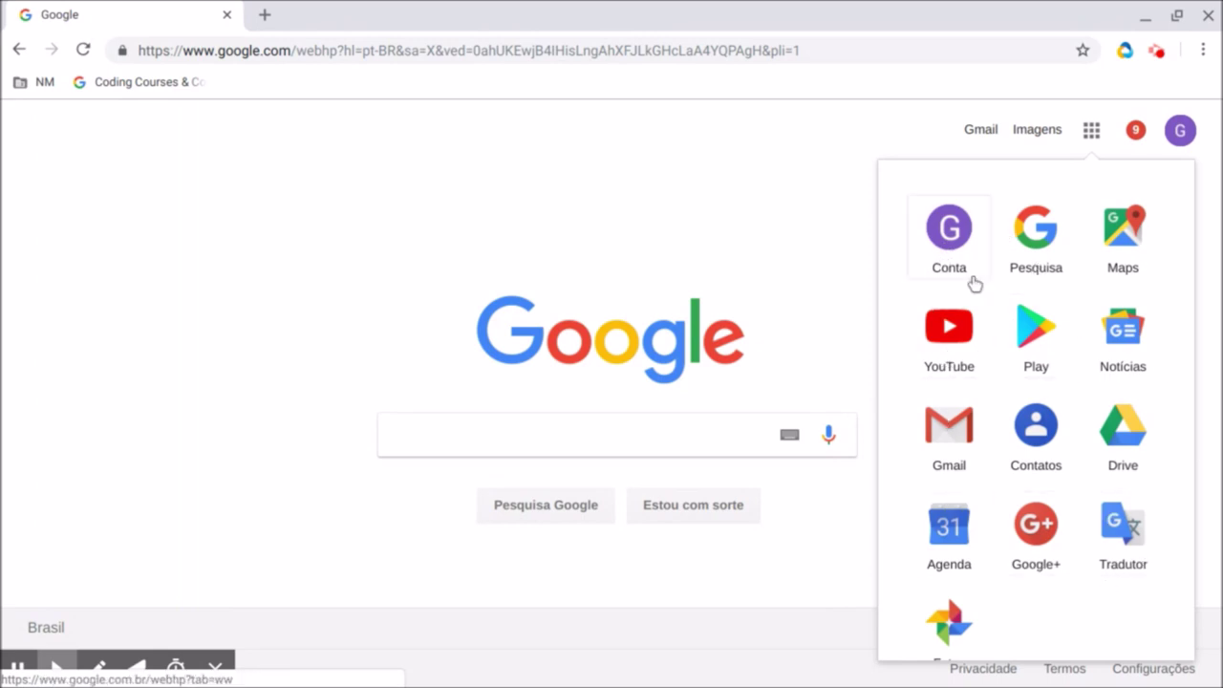
left_click(807, 216)
left_click(650, 50)
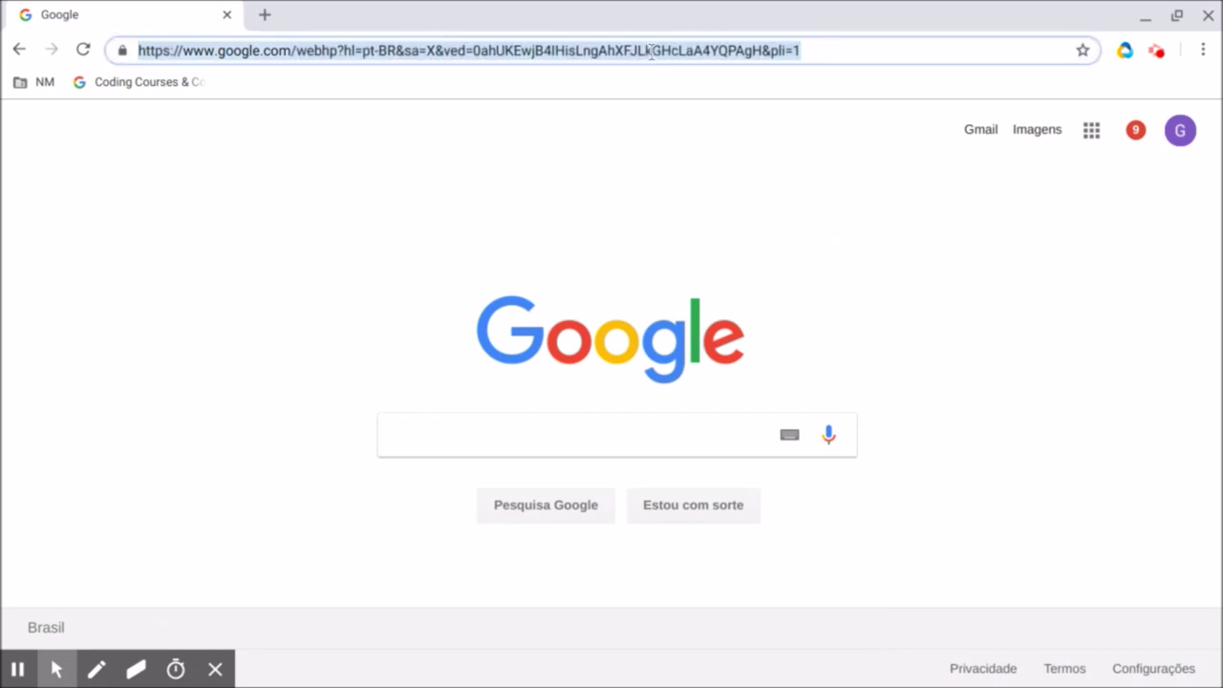
type("classroom")
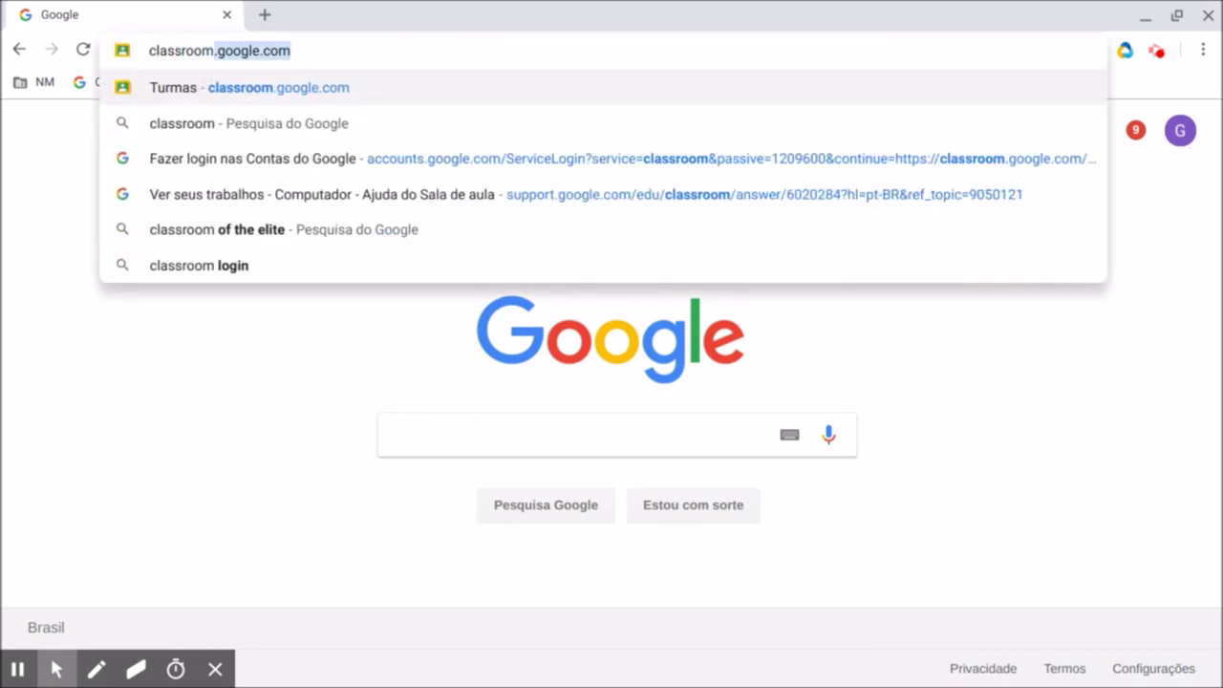
key("Return")
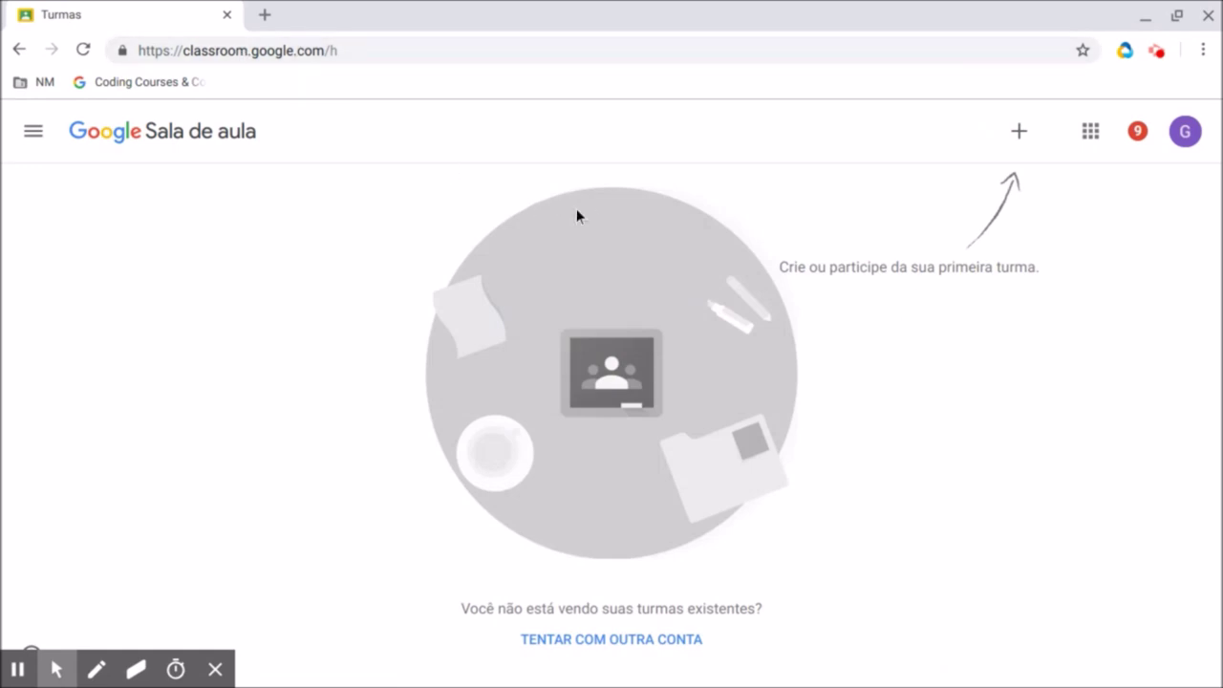
left_click(1017, 134)
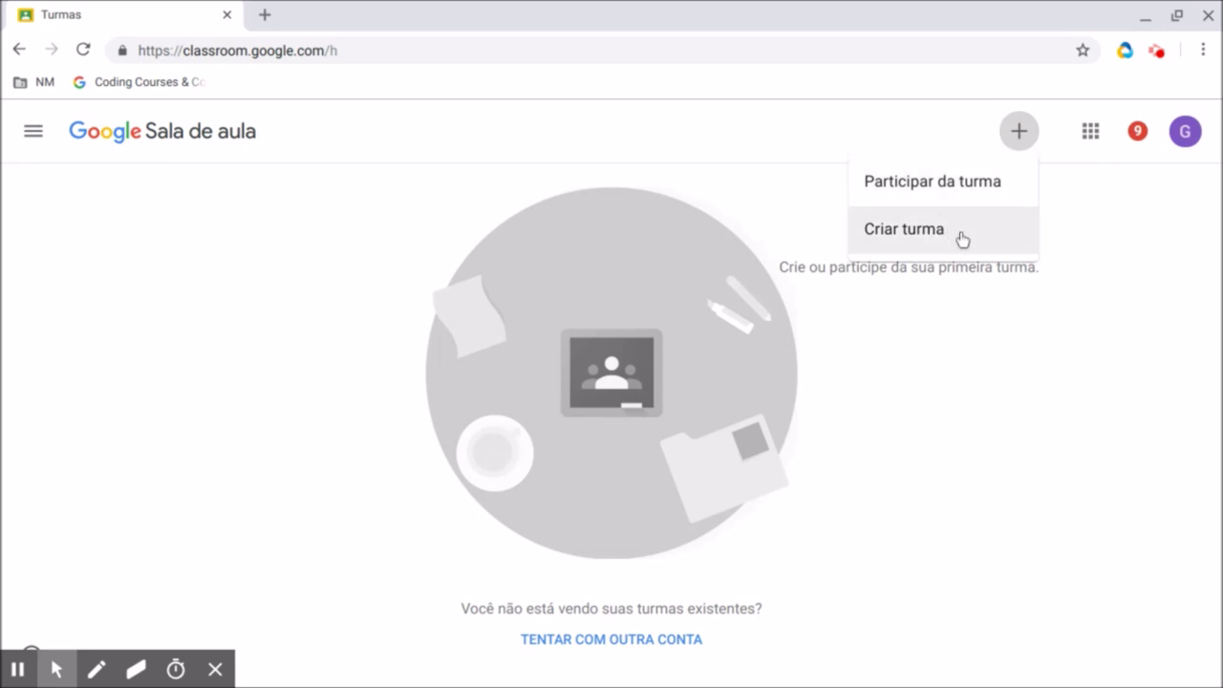
left_click(929, 186)
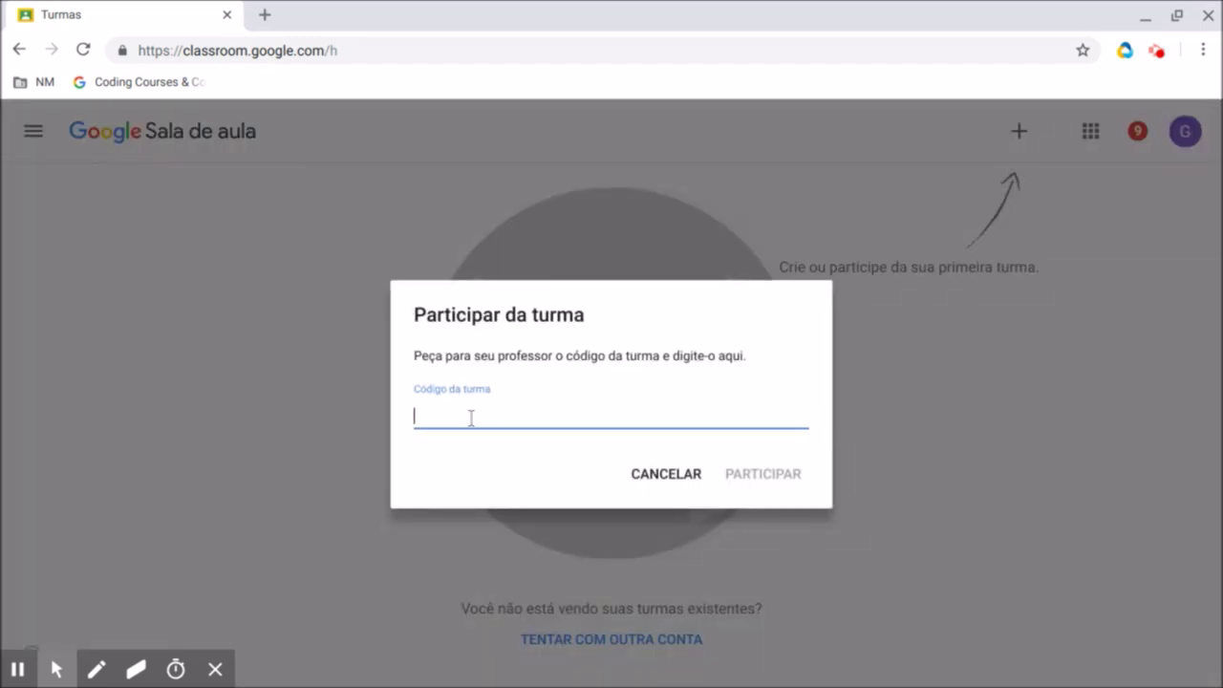
left_click(663, 473)
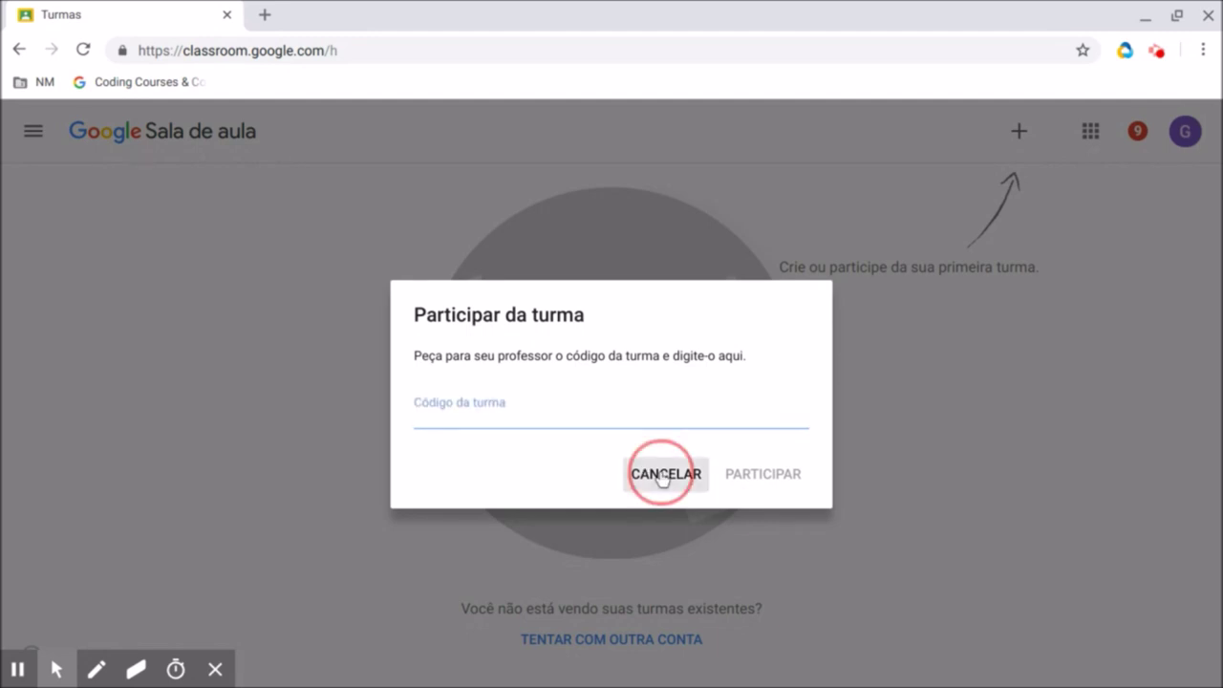
Step: Switch to Gmail and join the class "Turma Teste Update" from its invitation e-mail
left_click(1090, 131)
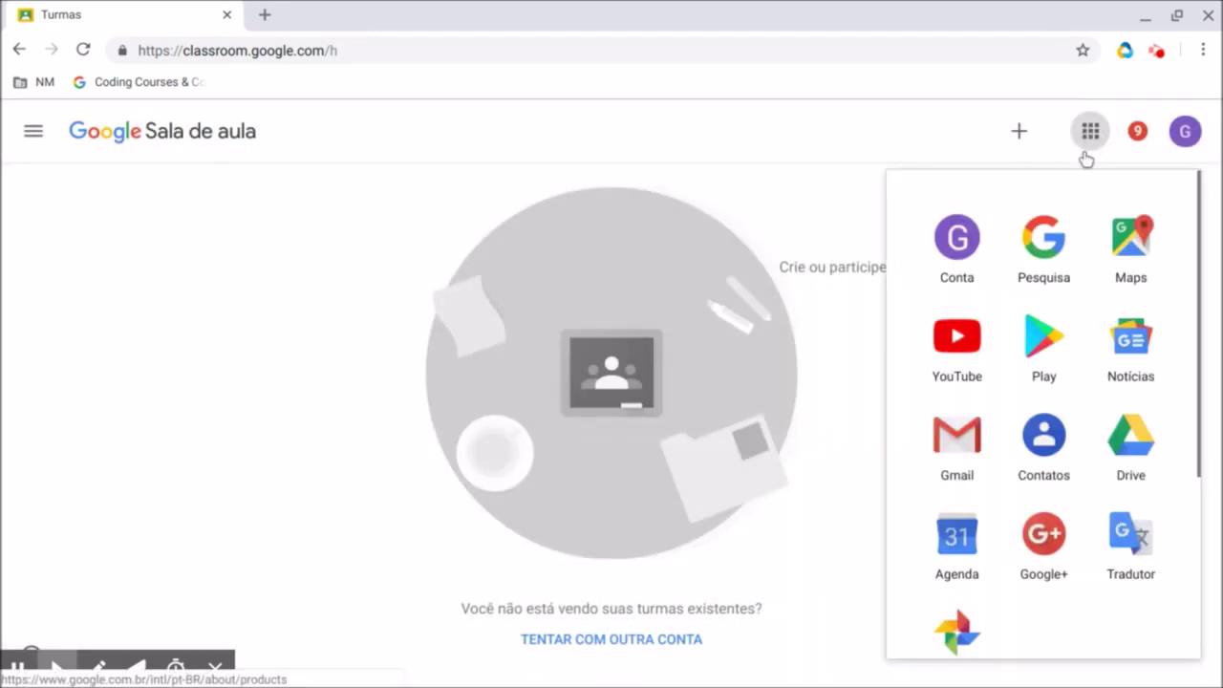
left_click(961, 427)
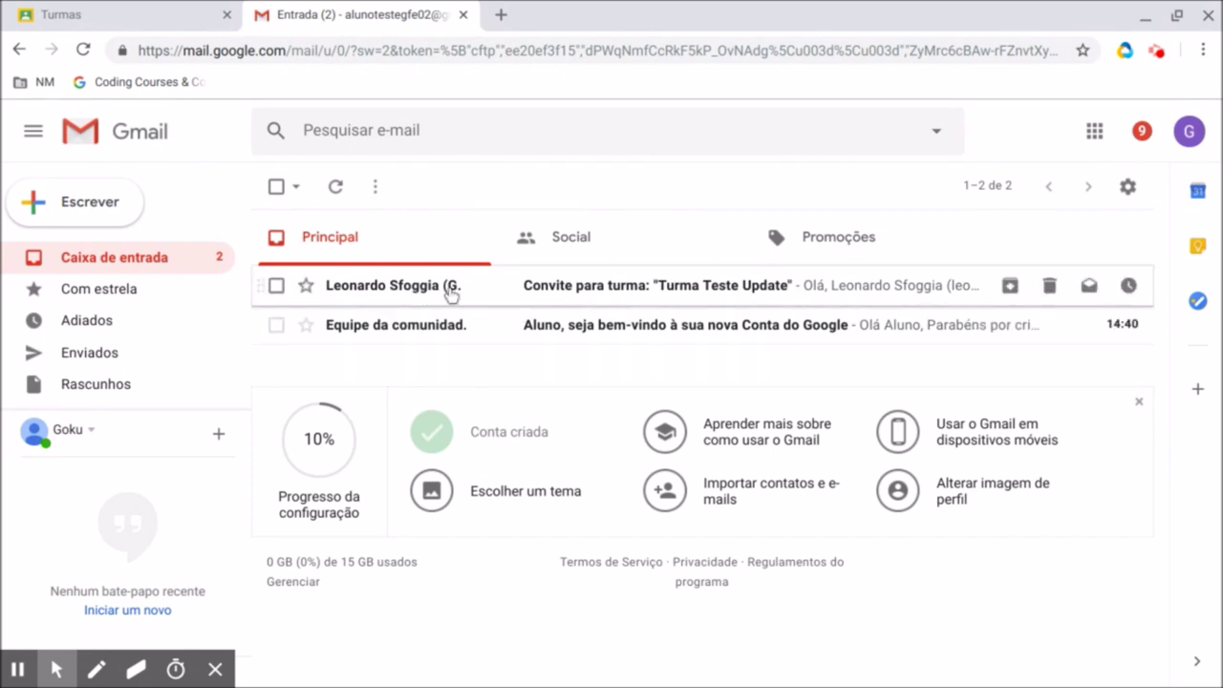
left_click(606, 287)
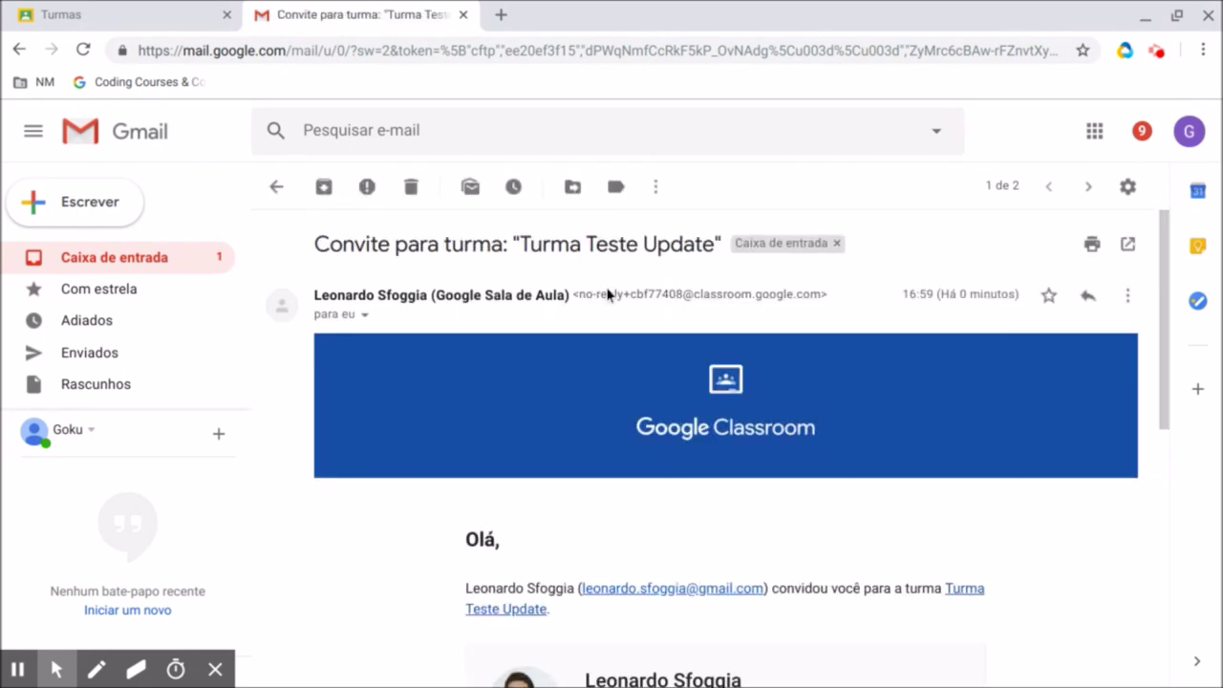
scroll(640, 330, "down", 4)
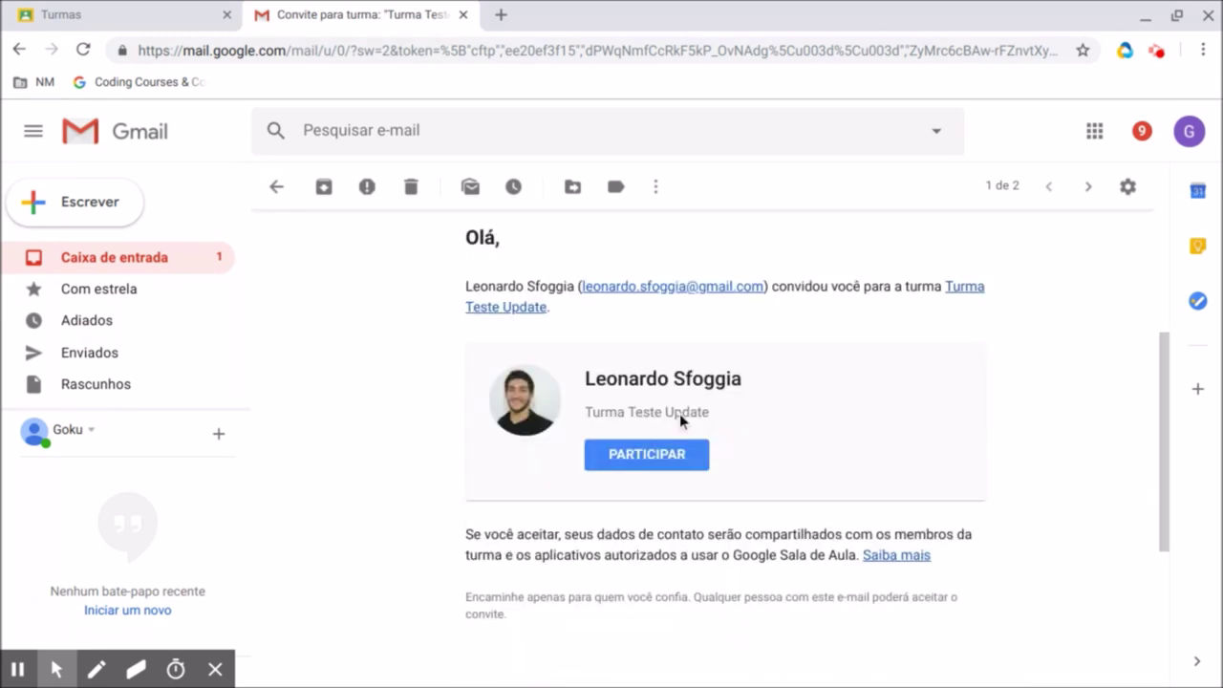
left_click(640, 421)
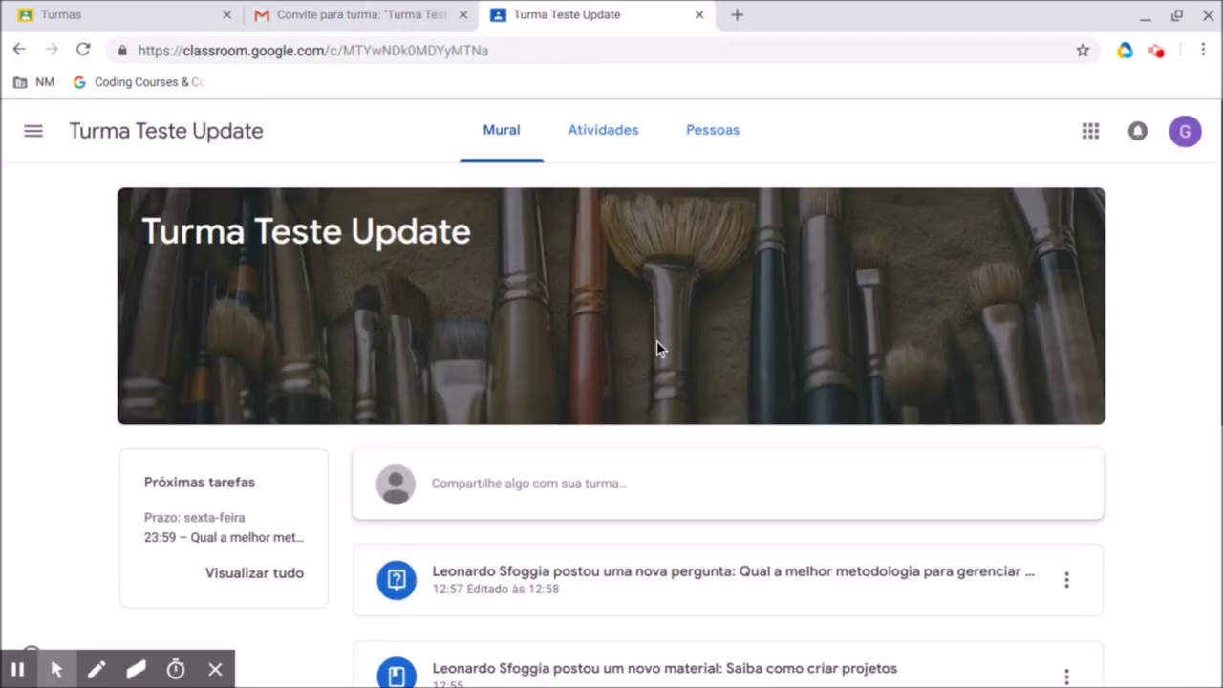
Step: Look through the teacher's posts and the class comments on the stream of "Turma Teste Update"
scroll(577, 322, "down", 2)
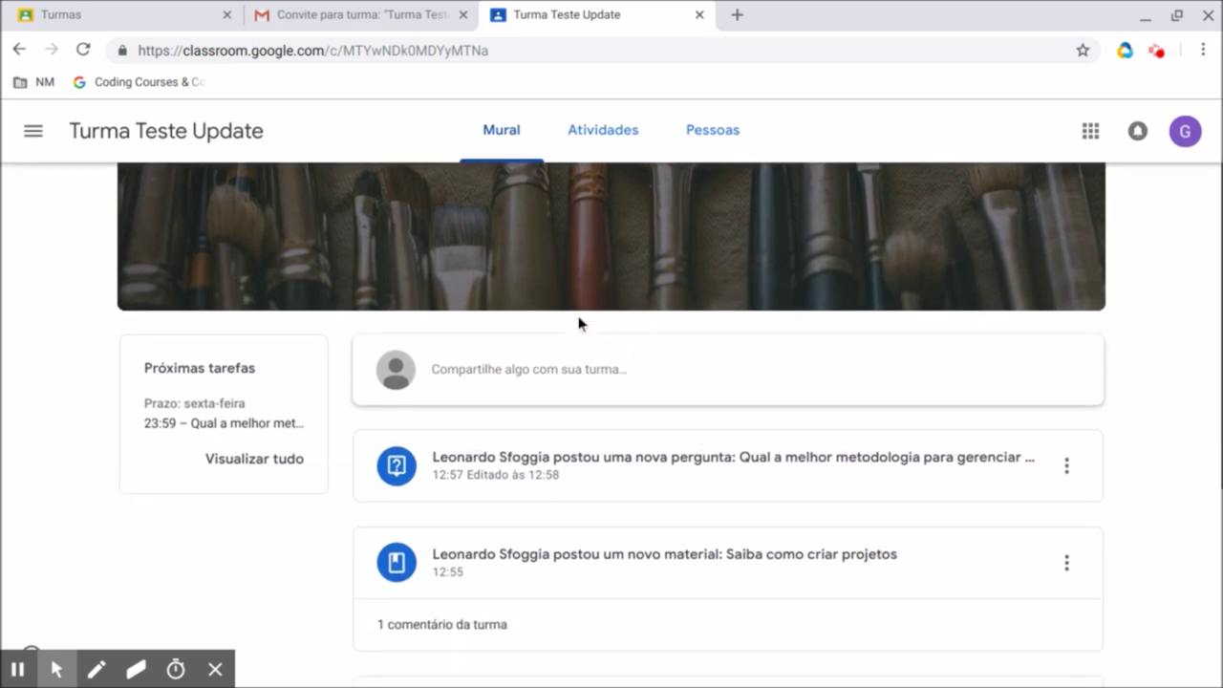
scroll(564, 322, "up", 3)
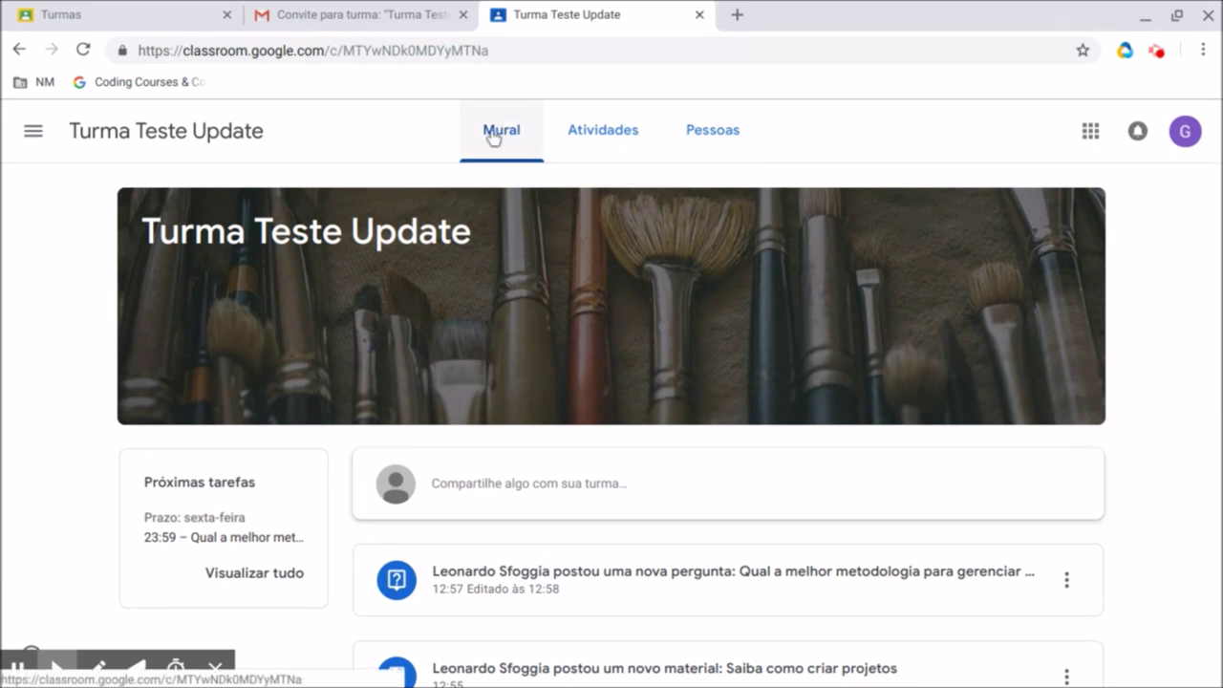
scroll(520, 188, "down", 1)
scroll(521, 189, "down", 2)
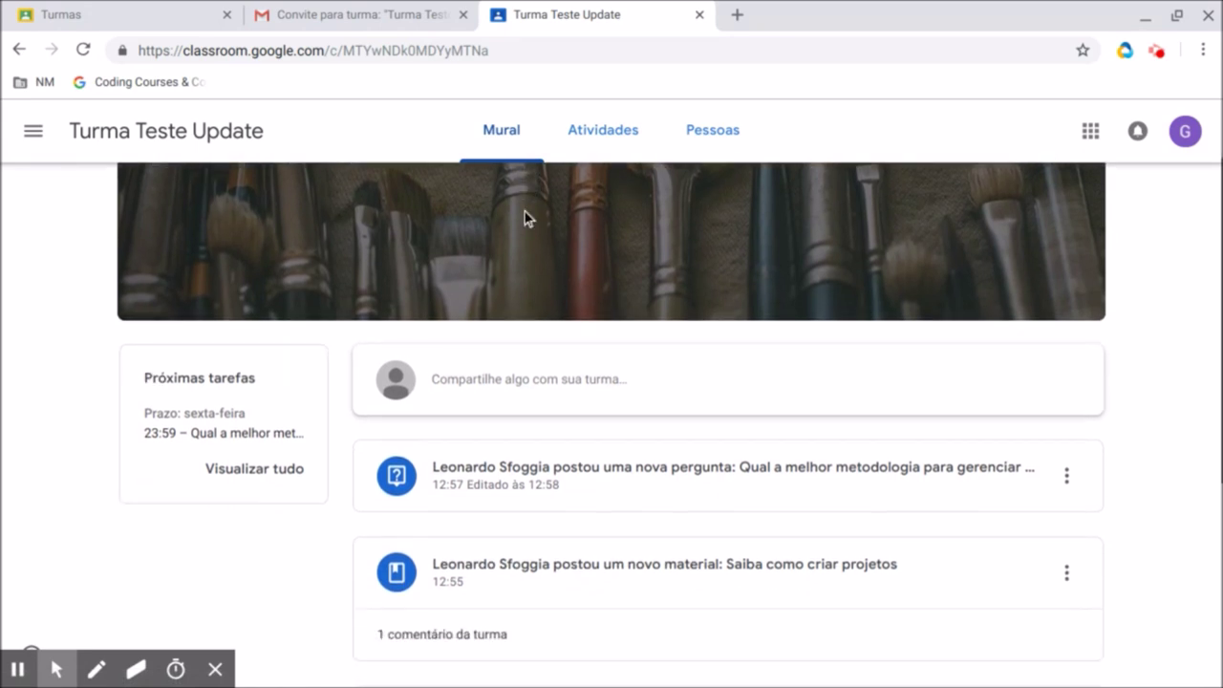
scroll(560, 319, "down", 3)
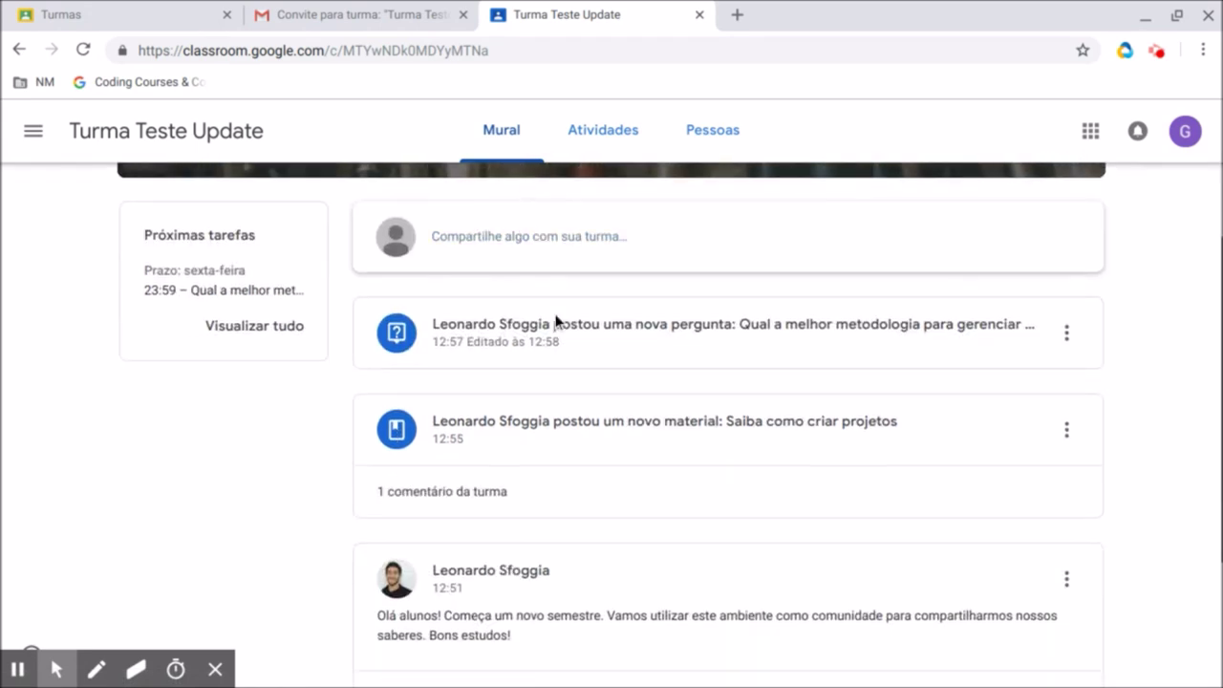
scroll(568, 450, "up", 1)
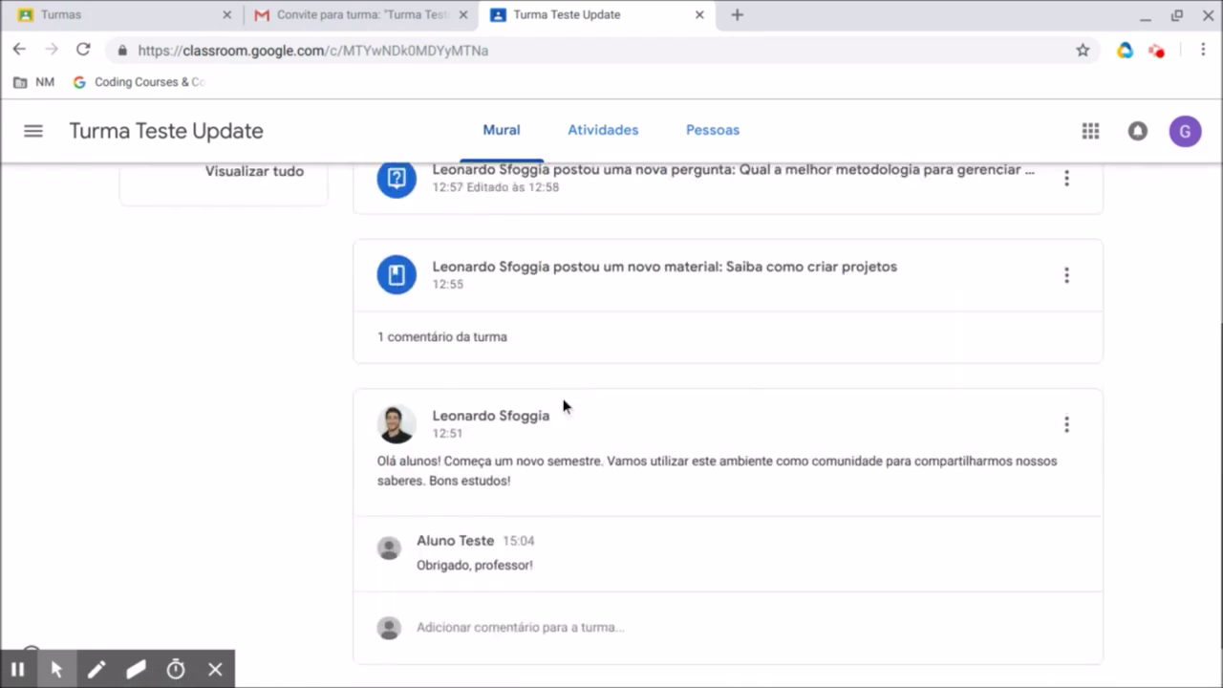
scroll(559, 382, "up", 2)
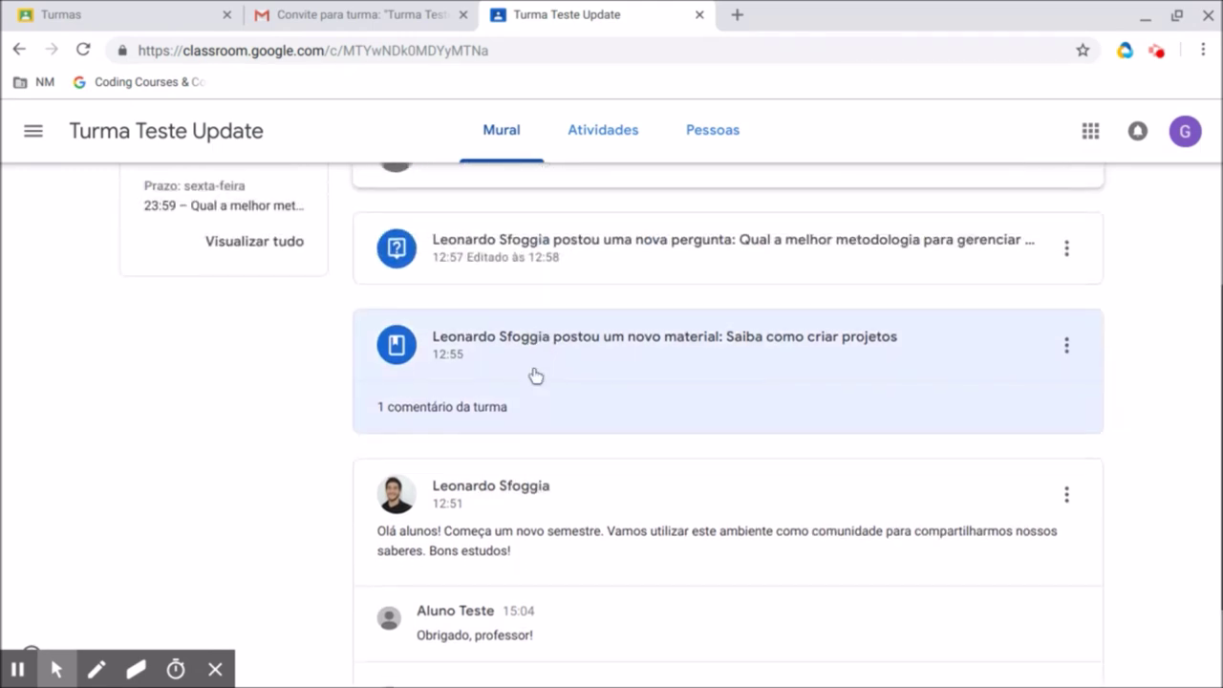
scroll(513, 420, "down", 1)
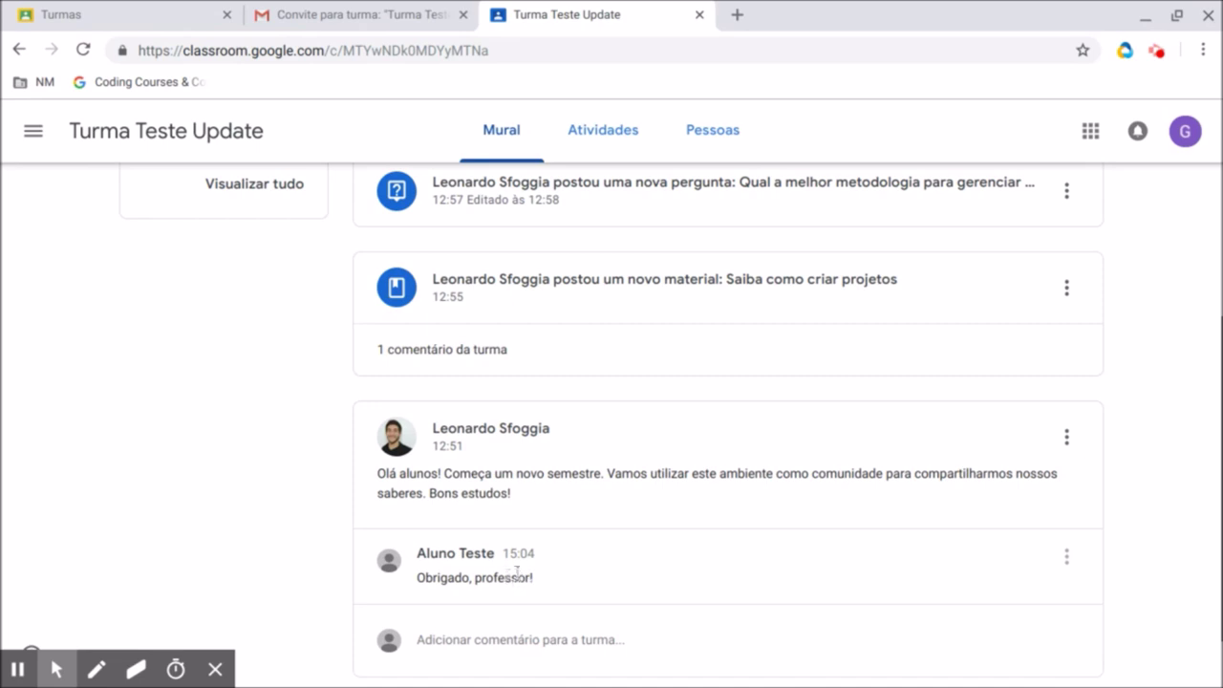
scroll(546, 532, "up", 1)
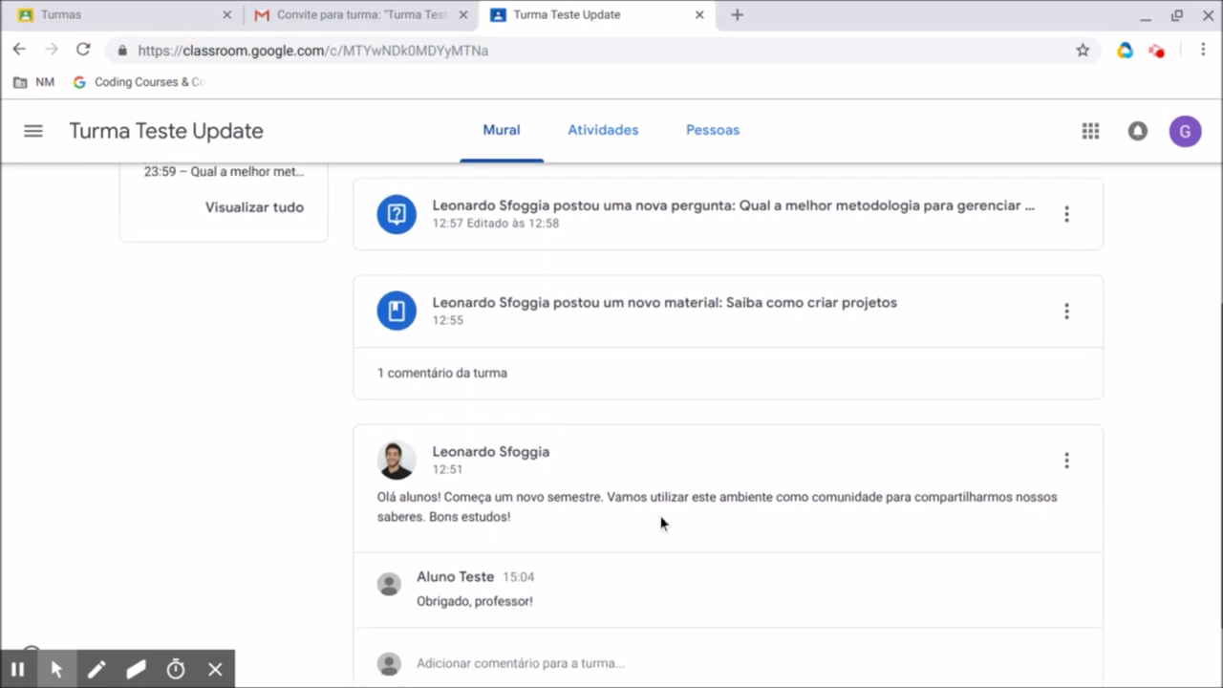
scroll(593, 506, "down", 1)
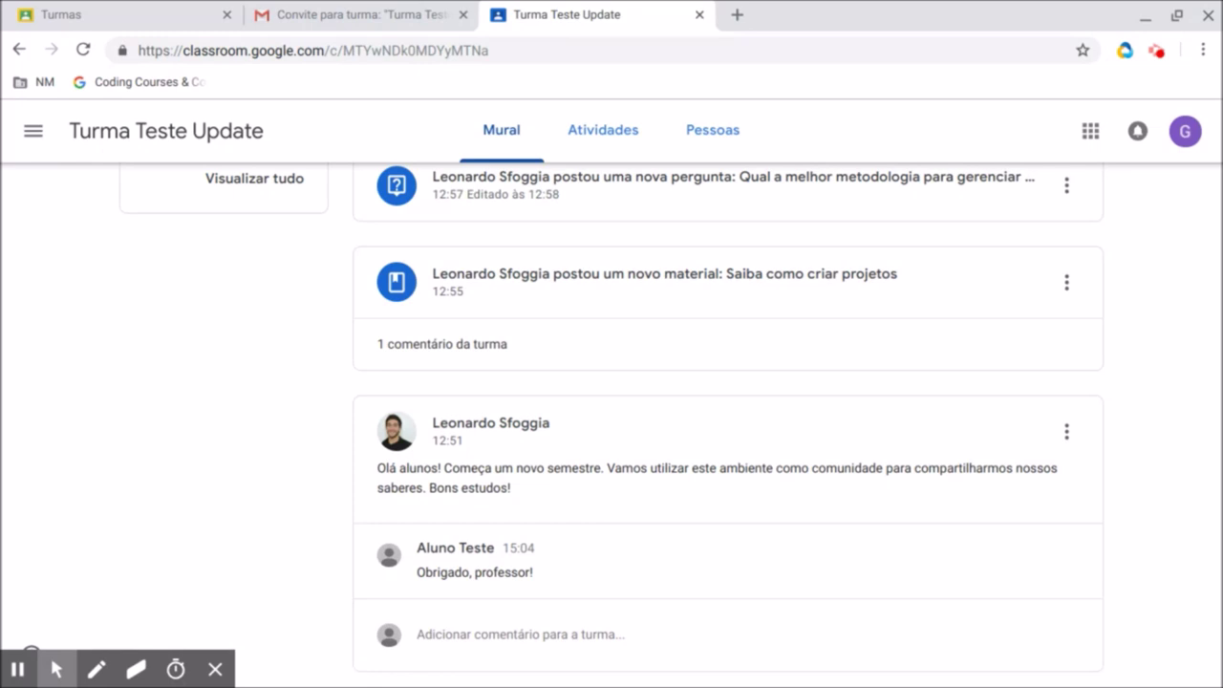
Step: View the material post "Saiba como criar projetos" and return to the class stream
scroll(518, 360, "up", 2)
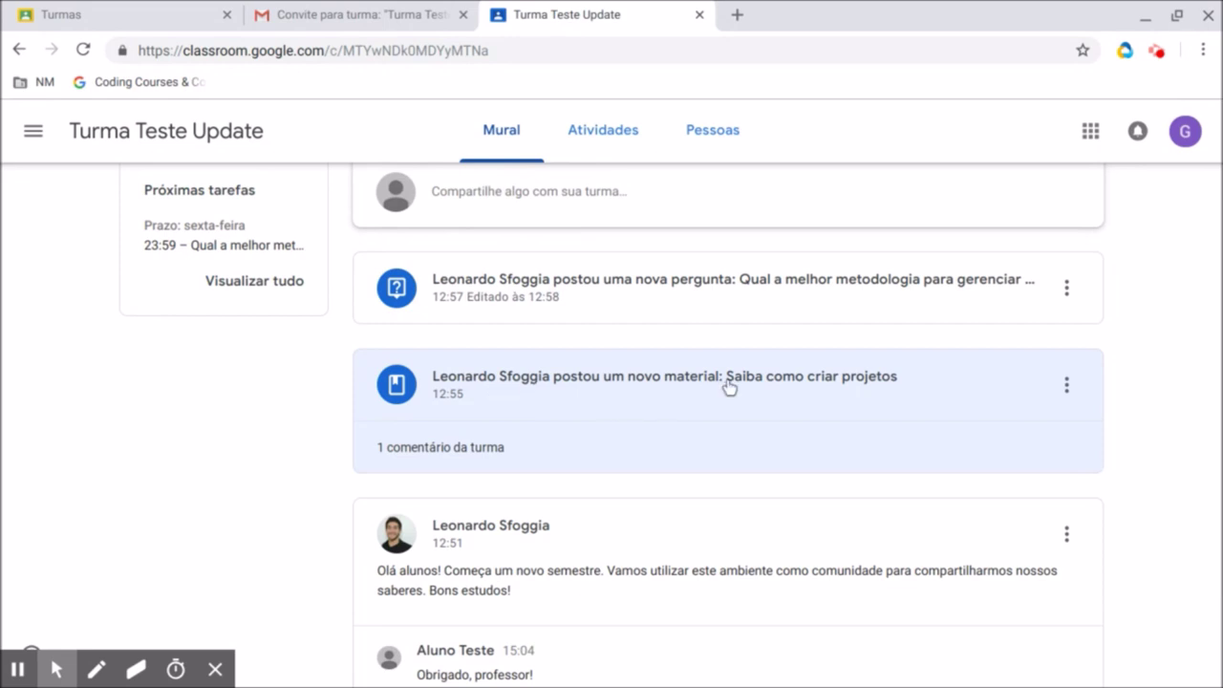
left_click(906, 390)
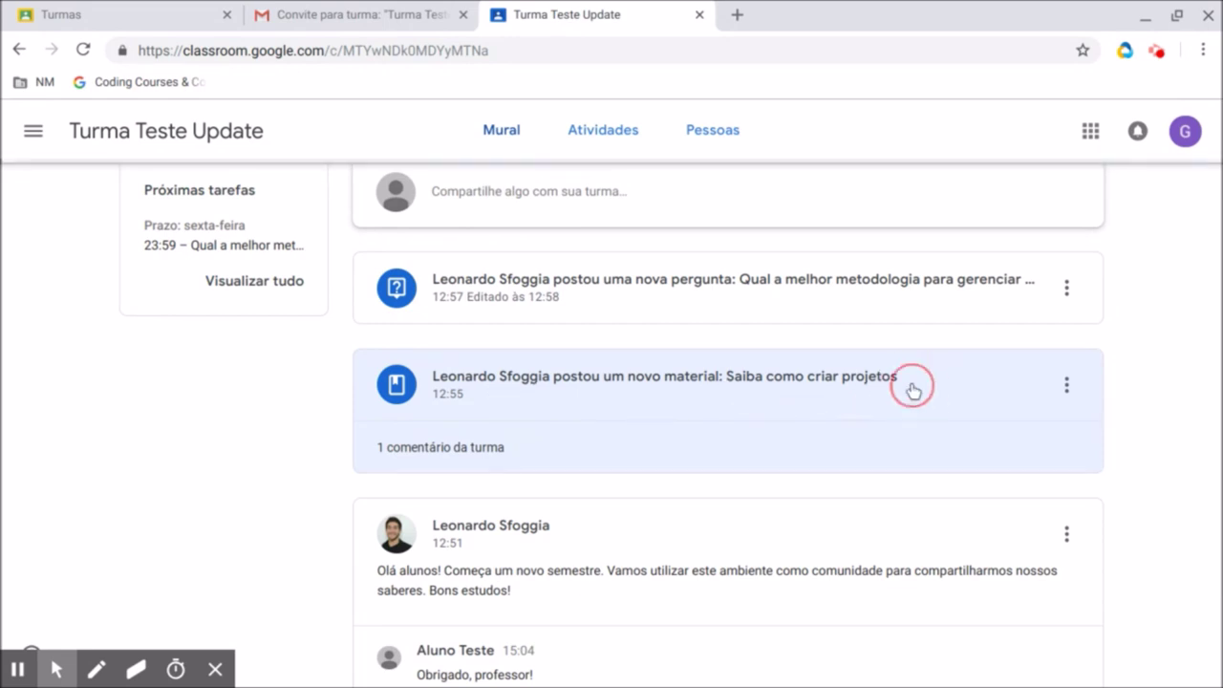
left_click(150, 135)
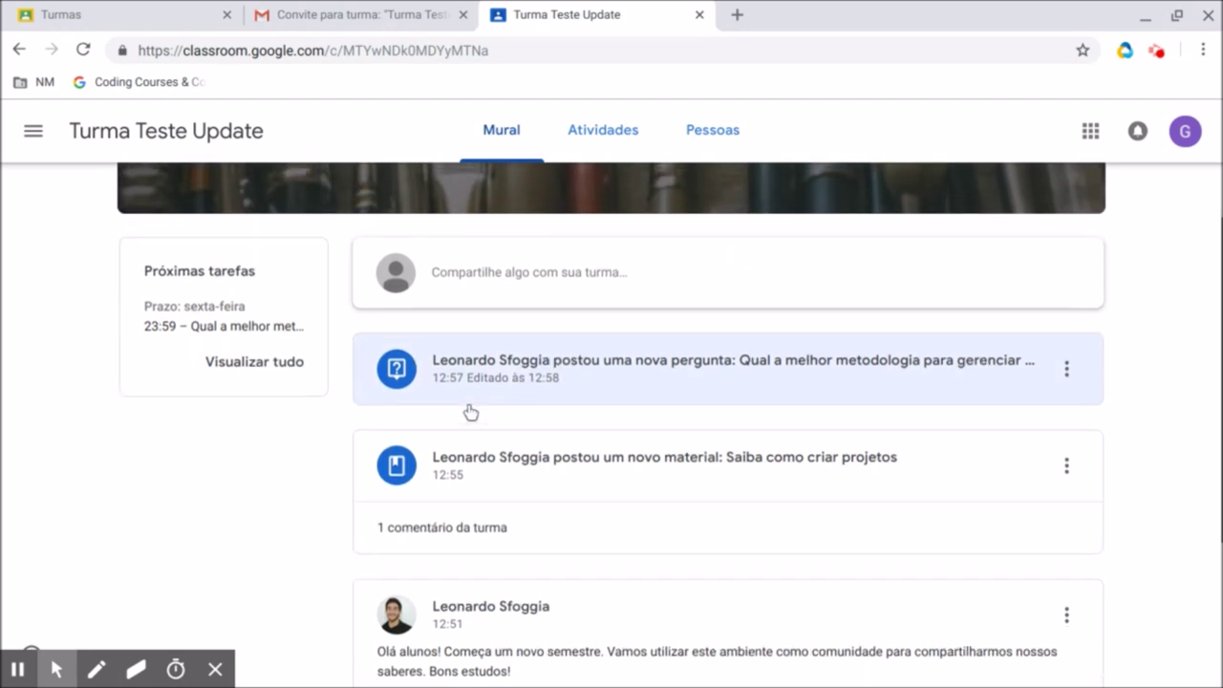
Step: Check the upcoming tasks listed beside the class stream
scroll(483, 368, "up", 1)
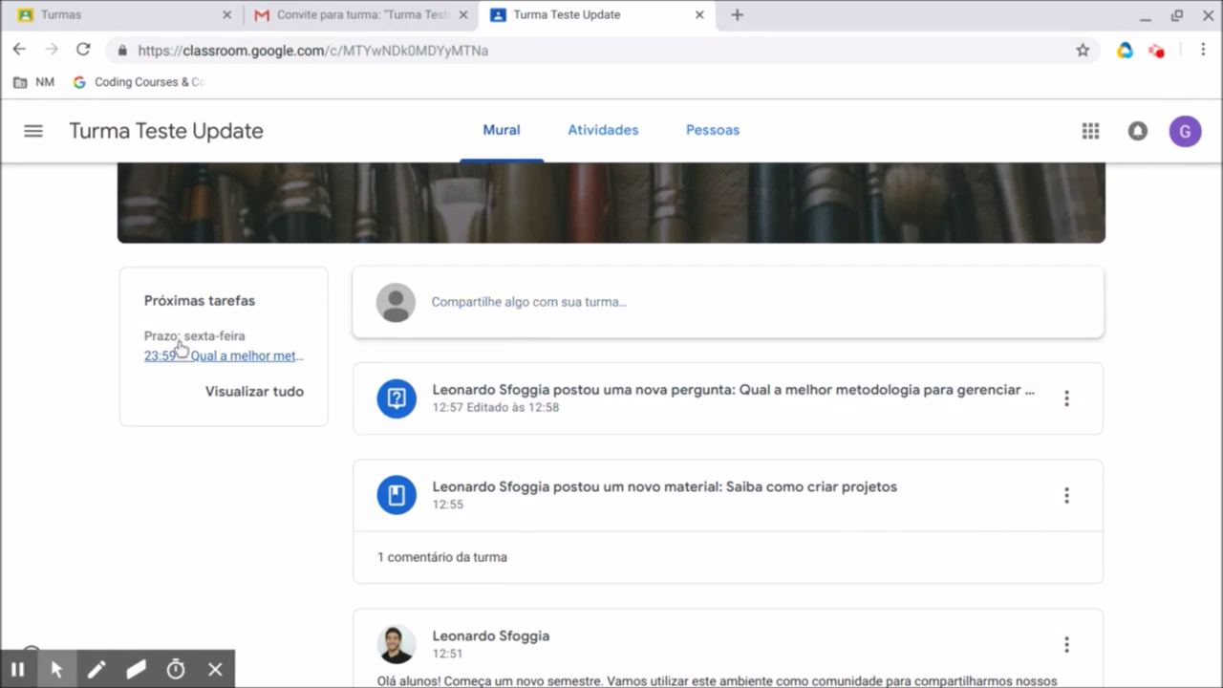
left_click_drag(151, 305, 240, 306)
left_click(83, 343)
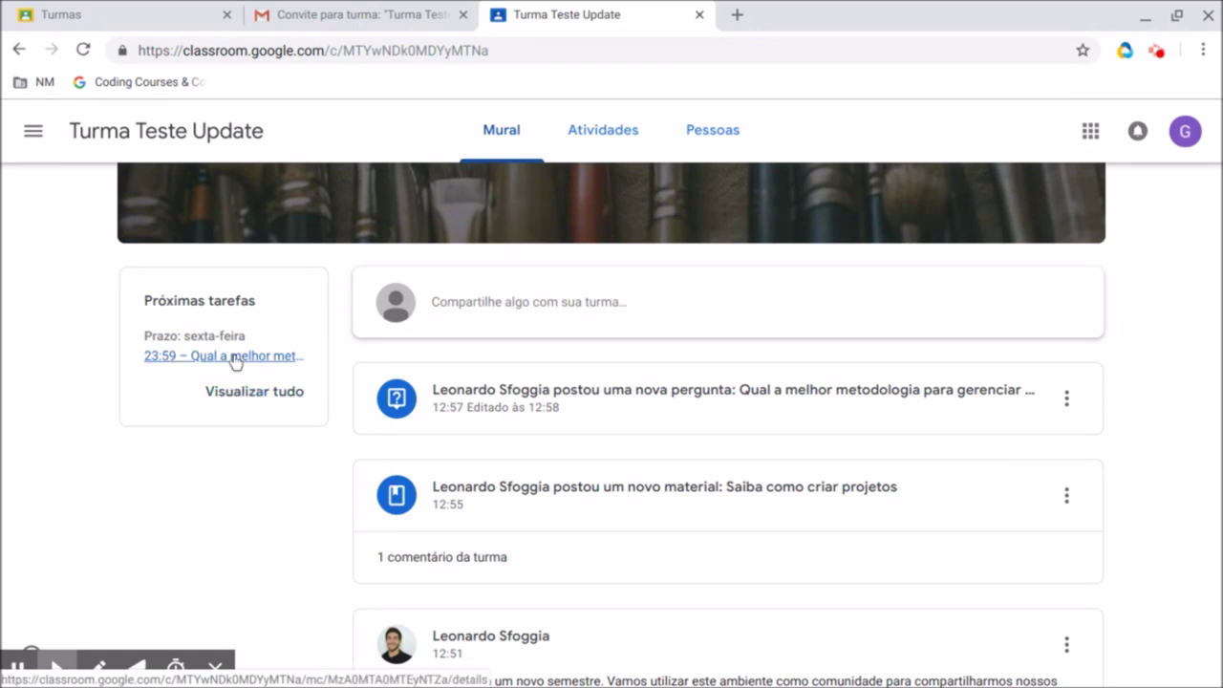
Step: Open the class's Atividades page and review the topics "Material de Apoio" and "Atividades"
left_click(605, 140)
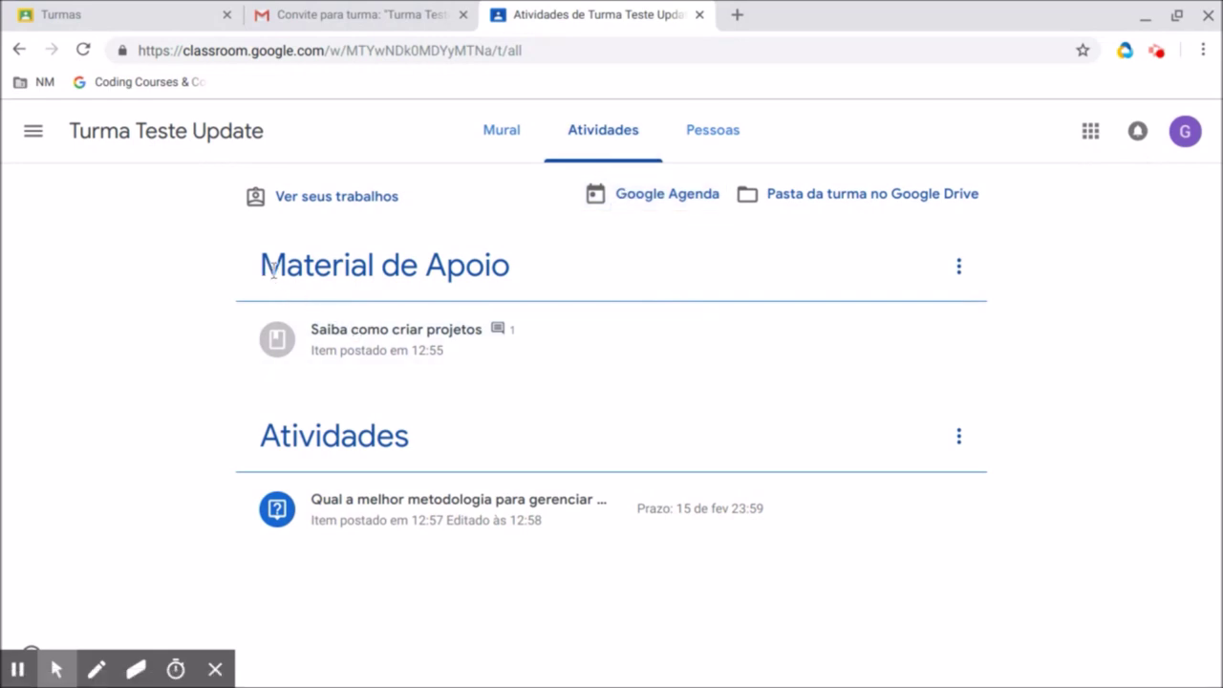
left_click_drag(264, 265, 512, 285)
left_click_drag(251, 435, 431, 462)
left_click(263, 436)
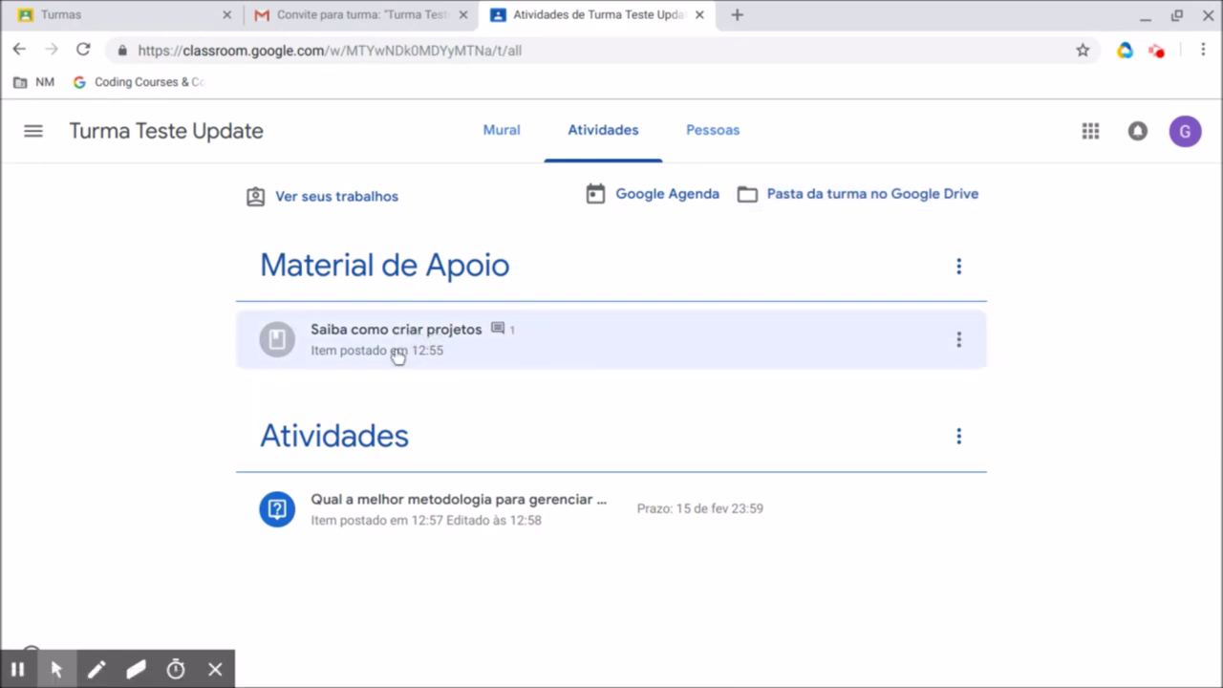
Step: Expand the material "Saiba como criar projetos" and read its class comments
left_click(559, 345)
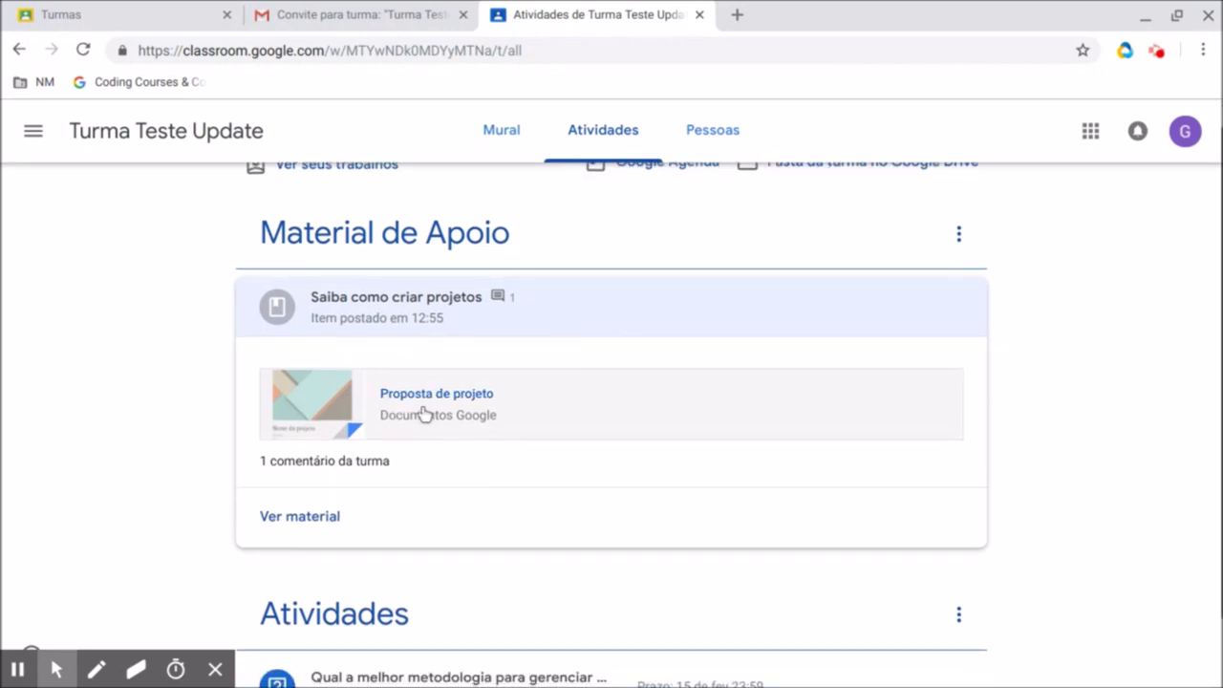
left_click(354, 455)
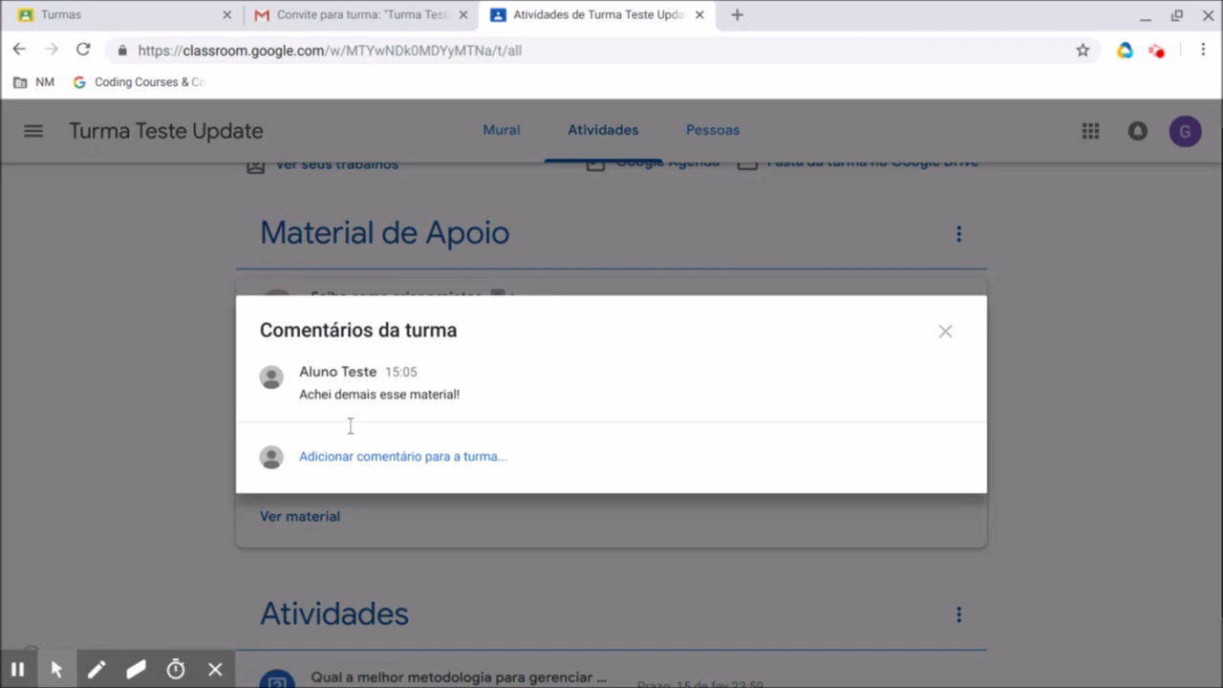
left_click_drag(306, 396, 483, 395)
left_click(484, 395)
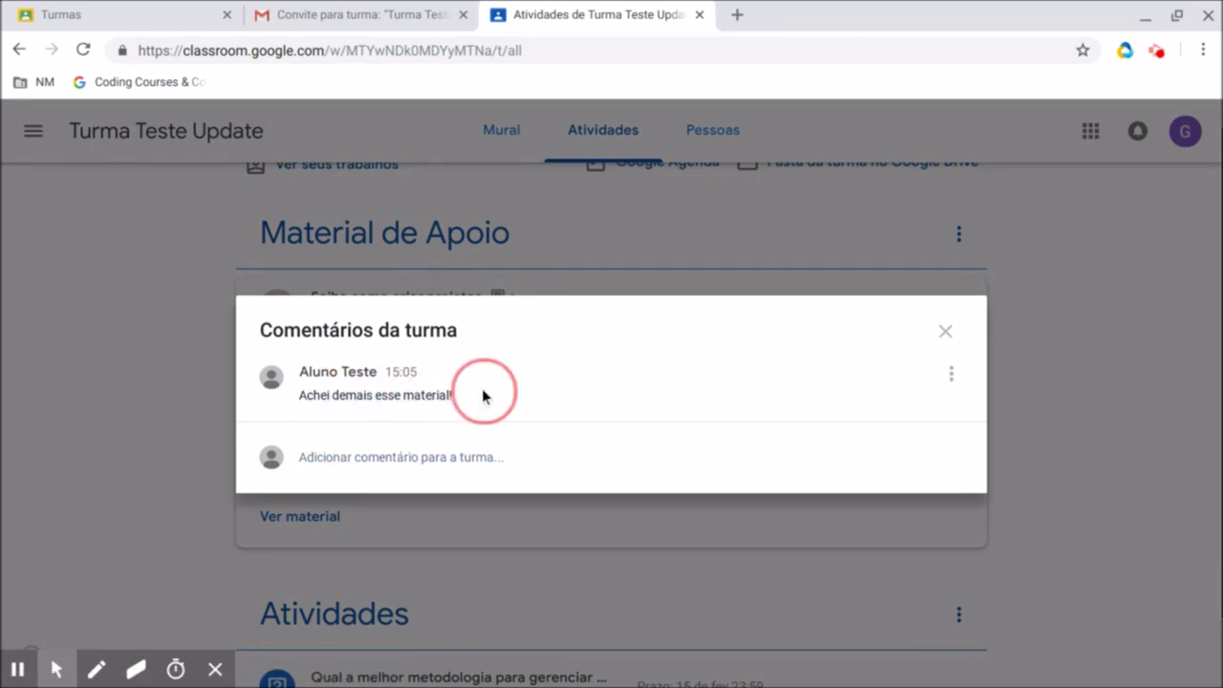
key("Escape")
Step: Answer the question "Qual a melhor metodologia para gerenciar um projeto?" with Designsprint and submit the response
scroll(469, 415, "down", 1)
double_click(325, 522)
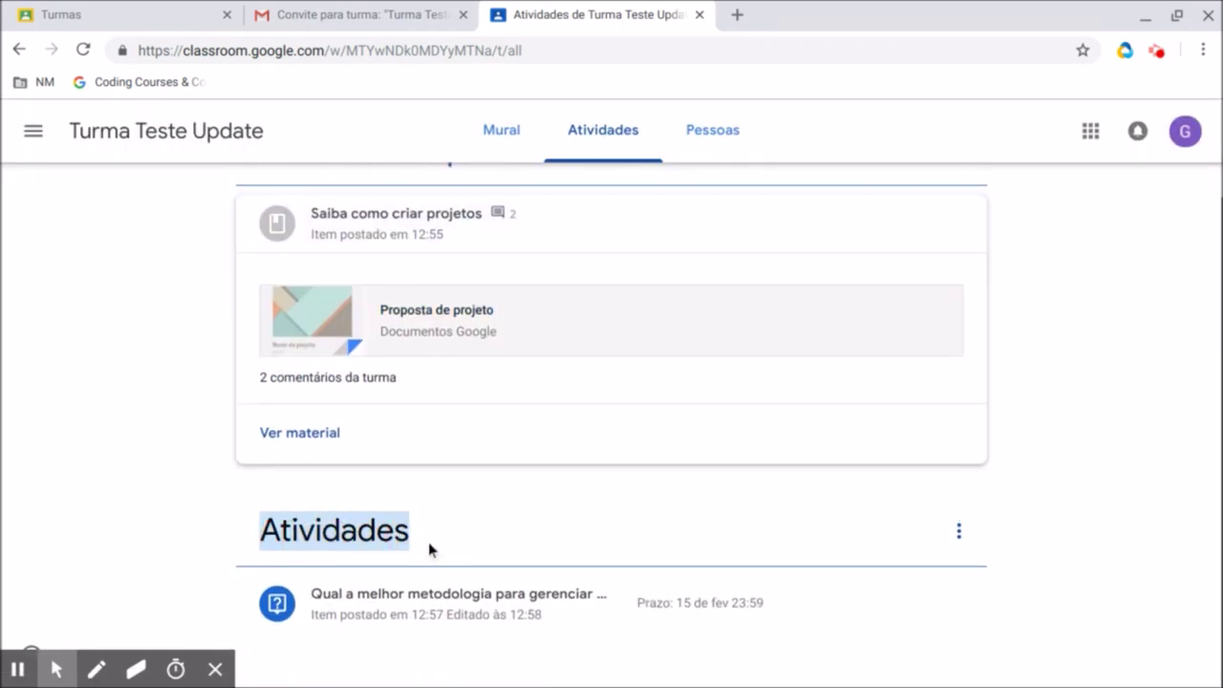
left_click(536, 597)
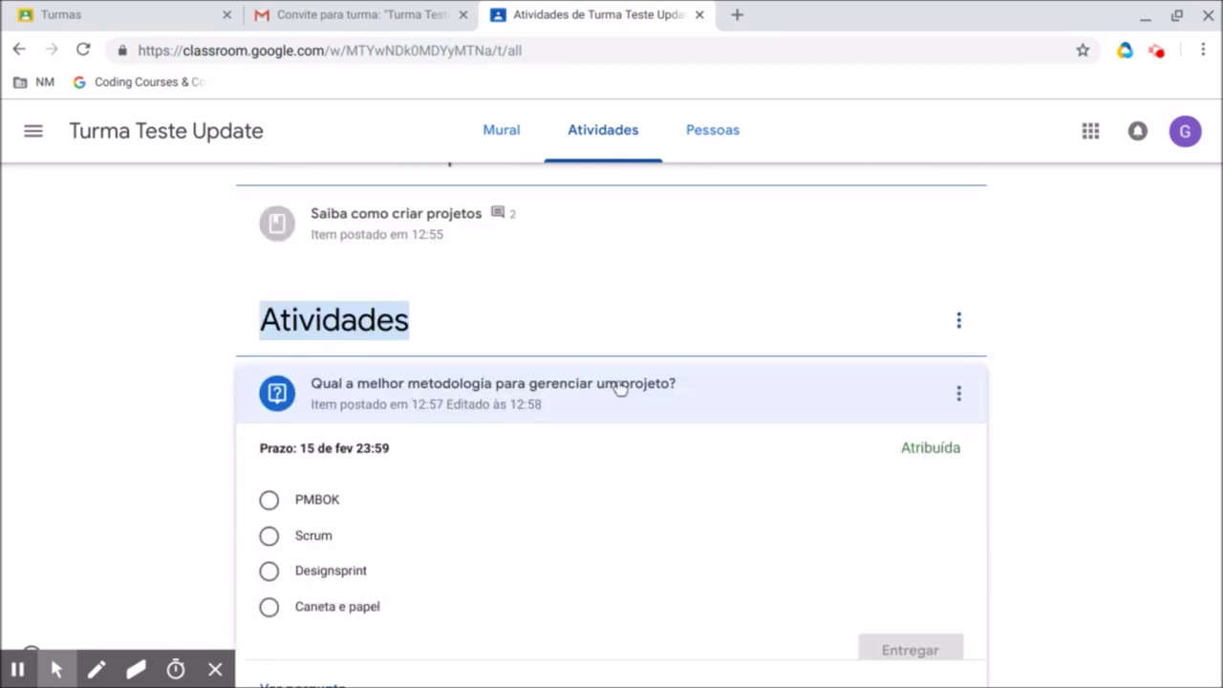
left_click(270, 523)
left_click(909, 571)
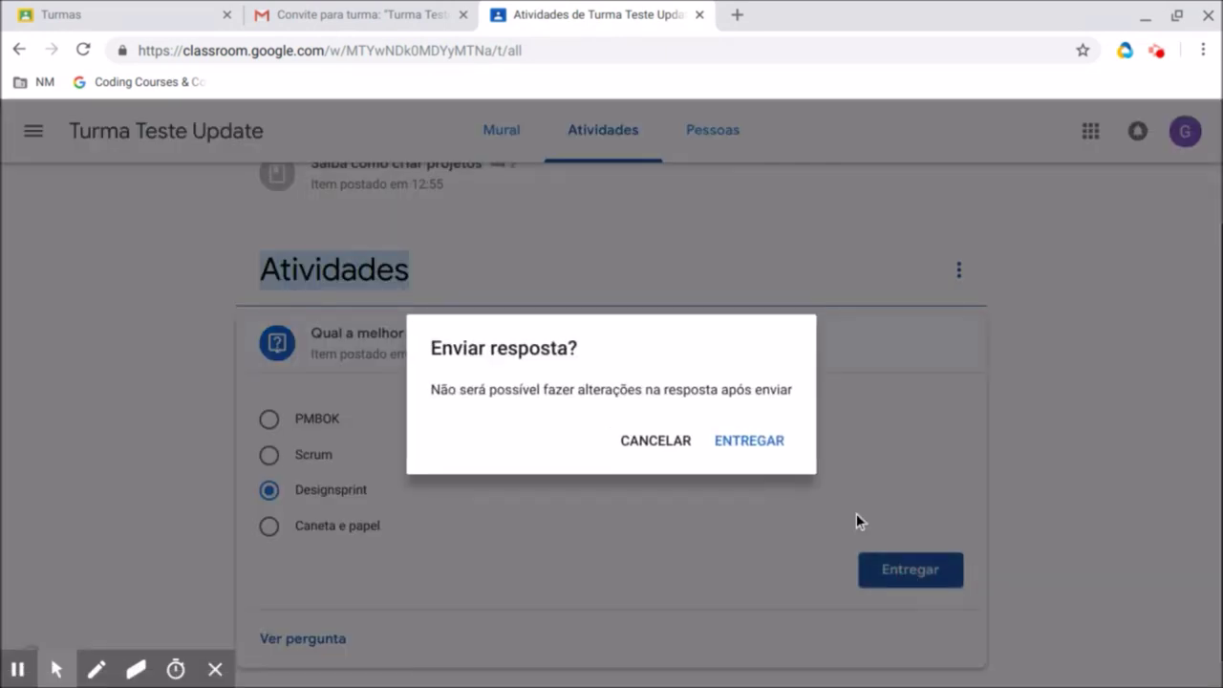
left_click(761, 453)
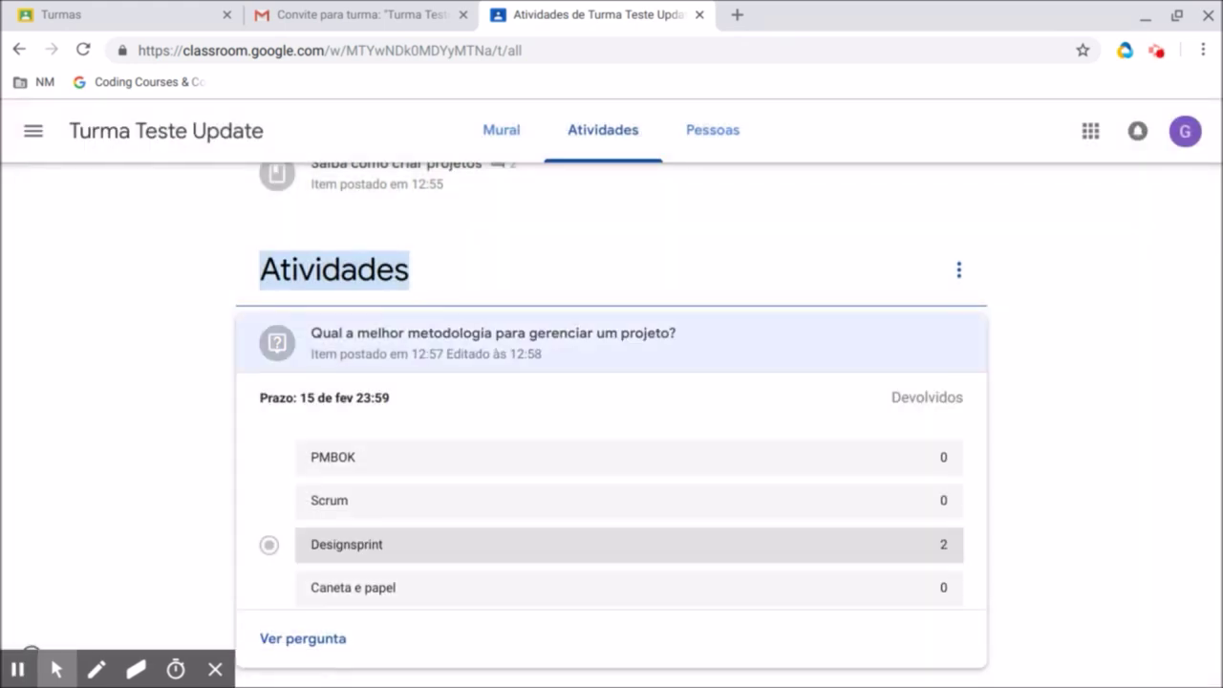
Step: Review the submitted answer, open the list of the student's own work and filter it by Pendente
scroll(500, 401, "down", 1)
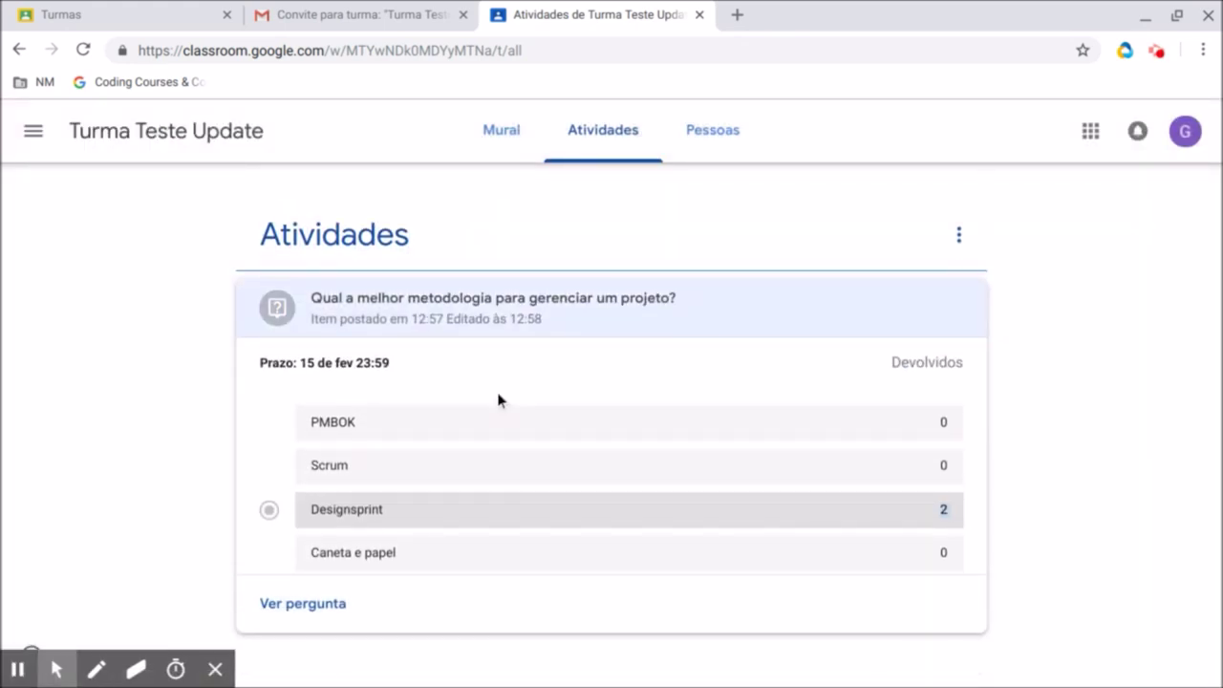
scroll(491, 407, "up", 3)
left_click(310, 205)
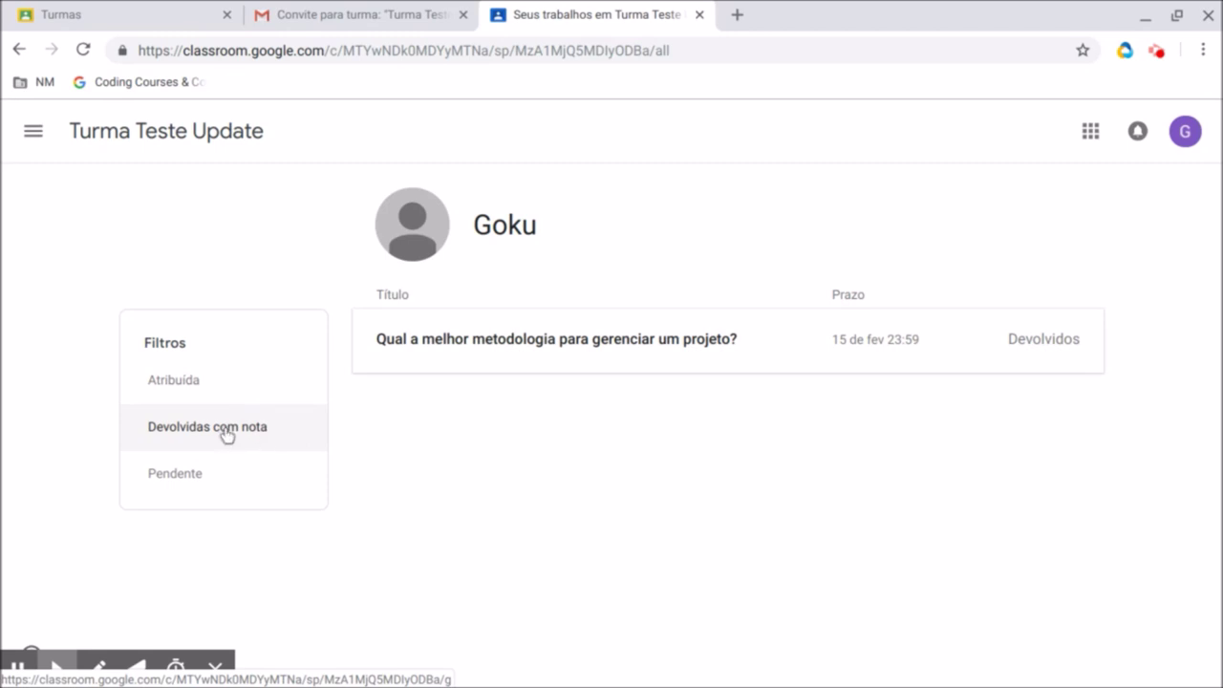
left_click(192, 478)
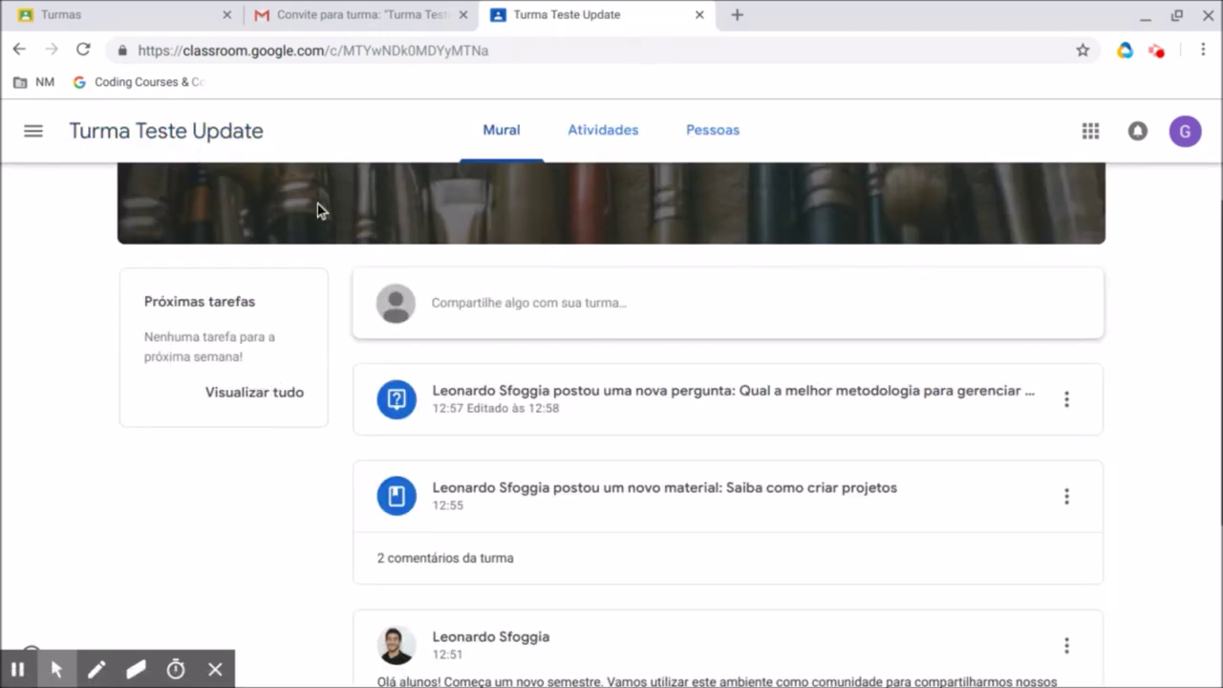
Step: Open the class's Pessoas page and review the teachers and classmates listed there
scroll(317, 204, "up", 3)
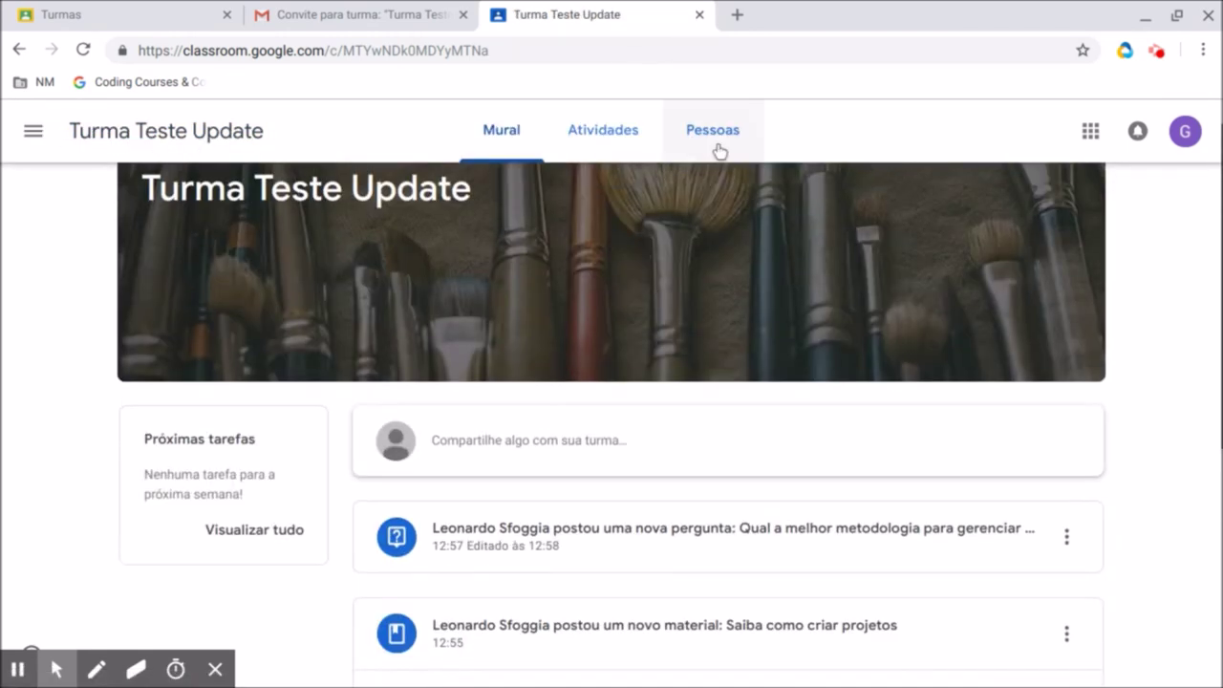
left_click(710, 143)
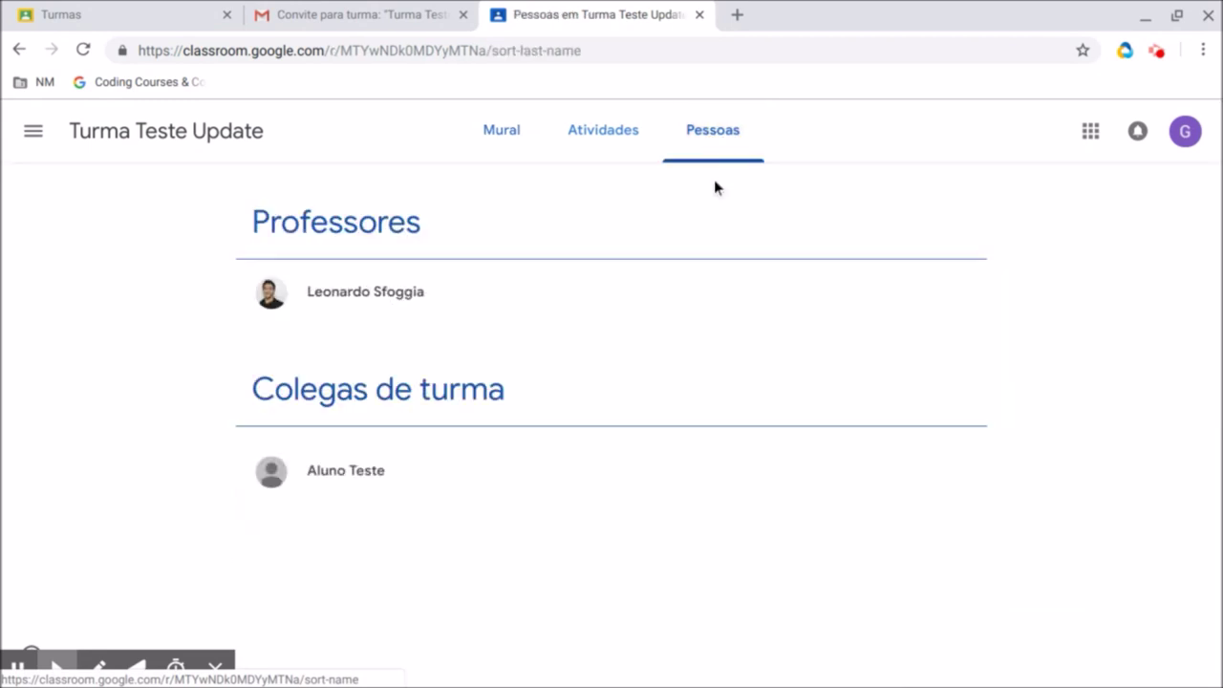
left_click_drag(239, 220, 464, 300)
left_click(304, 279)
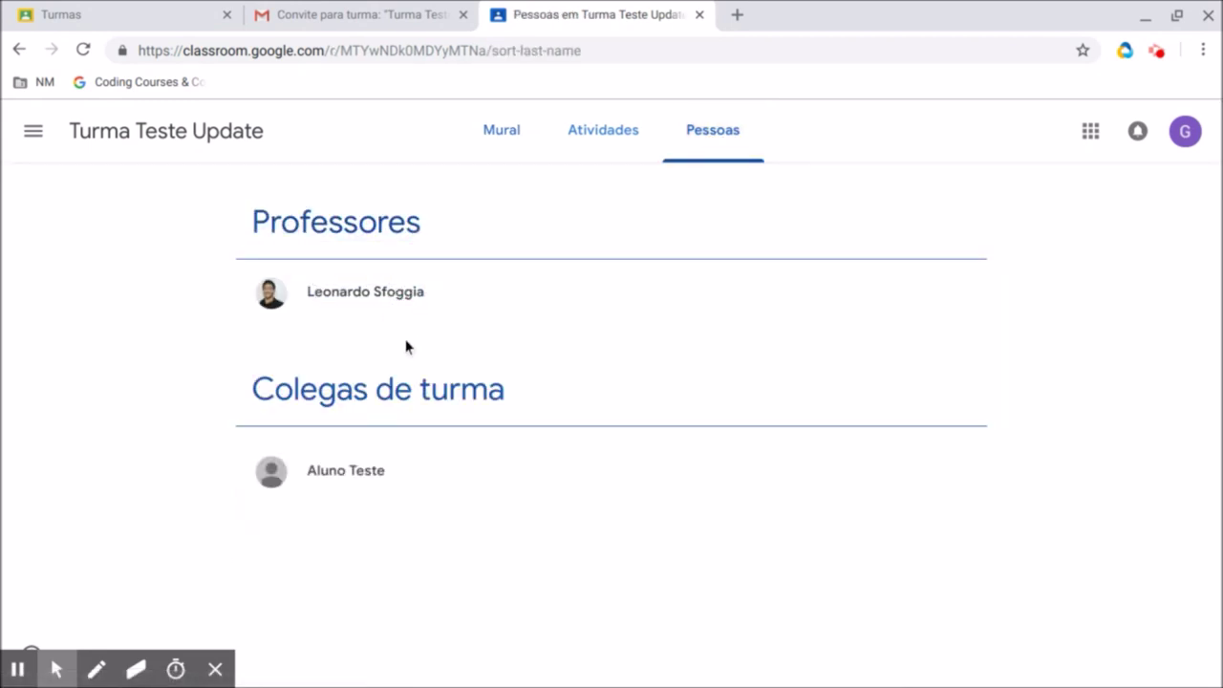
left_click_drag(276, 375, 491, 383)
left_click(492, 382)
left_click_drag(387, 470, 412, 483)
Step: Return to the class's Mural and look over the upcoming tasks and the stream posts
left_click(503, 139)
scroll(401, 325, "down", 1)
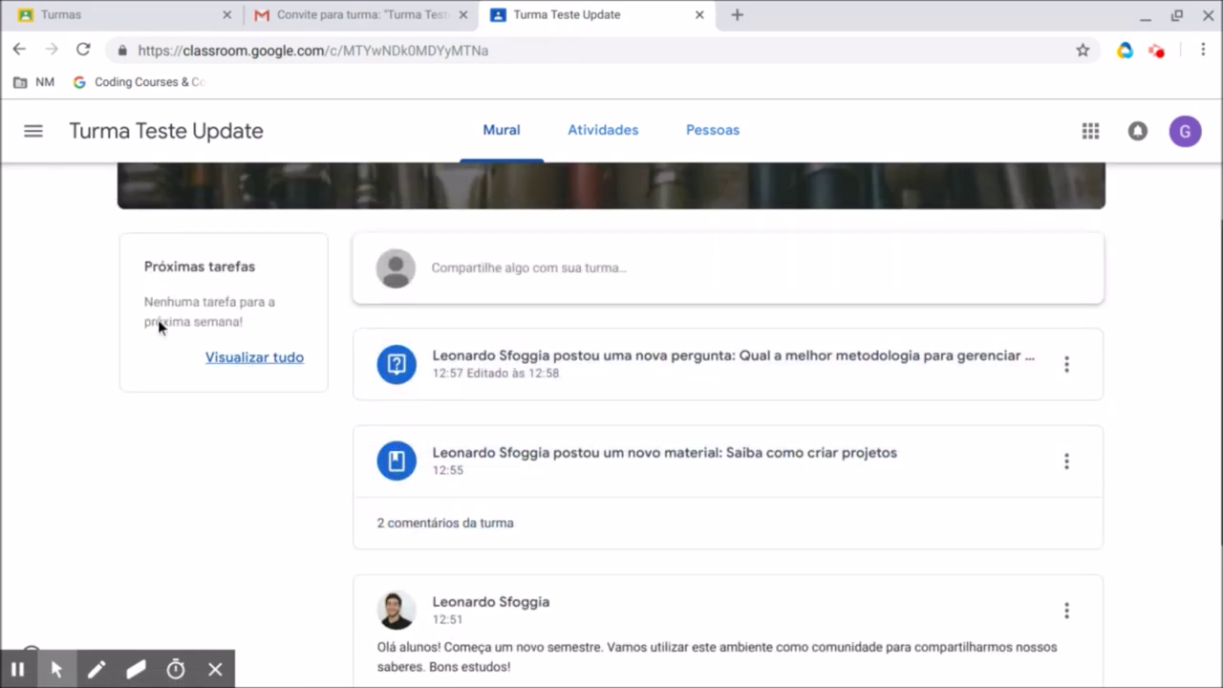
left_click_drag(144, 259, 185, 312)
left_click(157, 292)
scroll(204, 380, "down", 2)
scroll(212, 373, "up", 4)
scroll(230, 366, "down", 6)
scroll(268, 379, "up", 5)
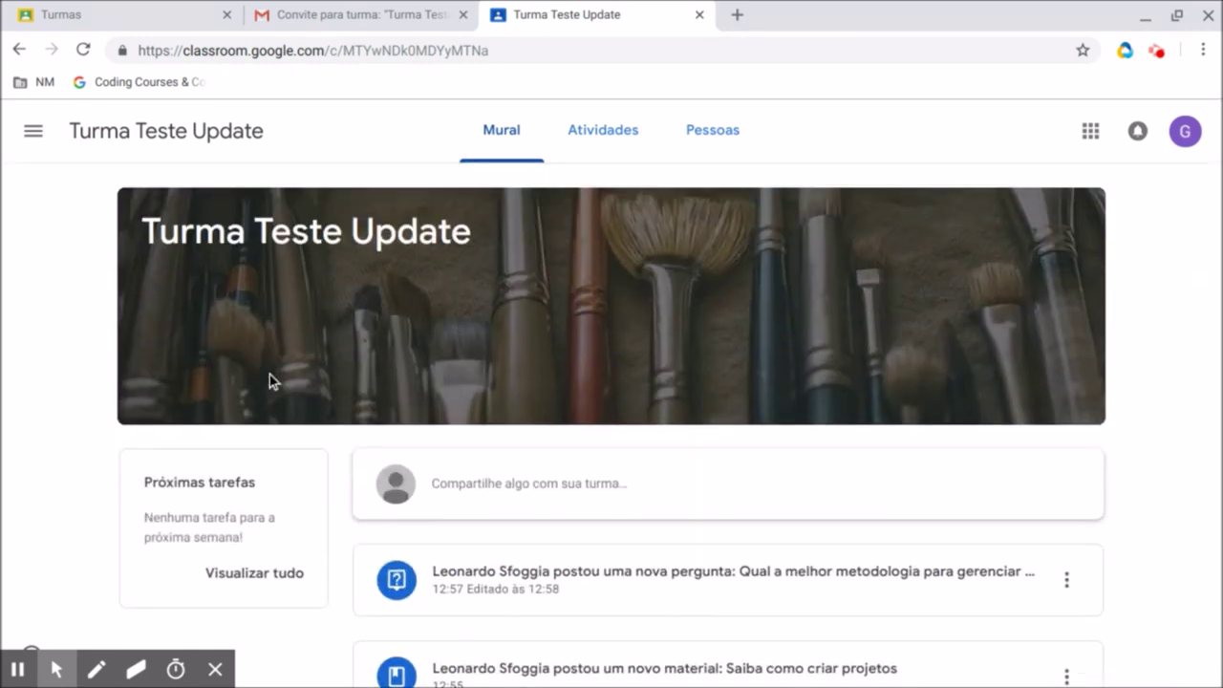
Step: Open a blank post to share with the class and examine its text area and attachment options
scroll(649, 358, "down", 3)
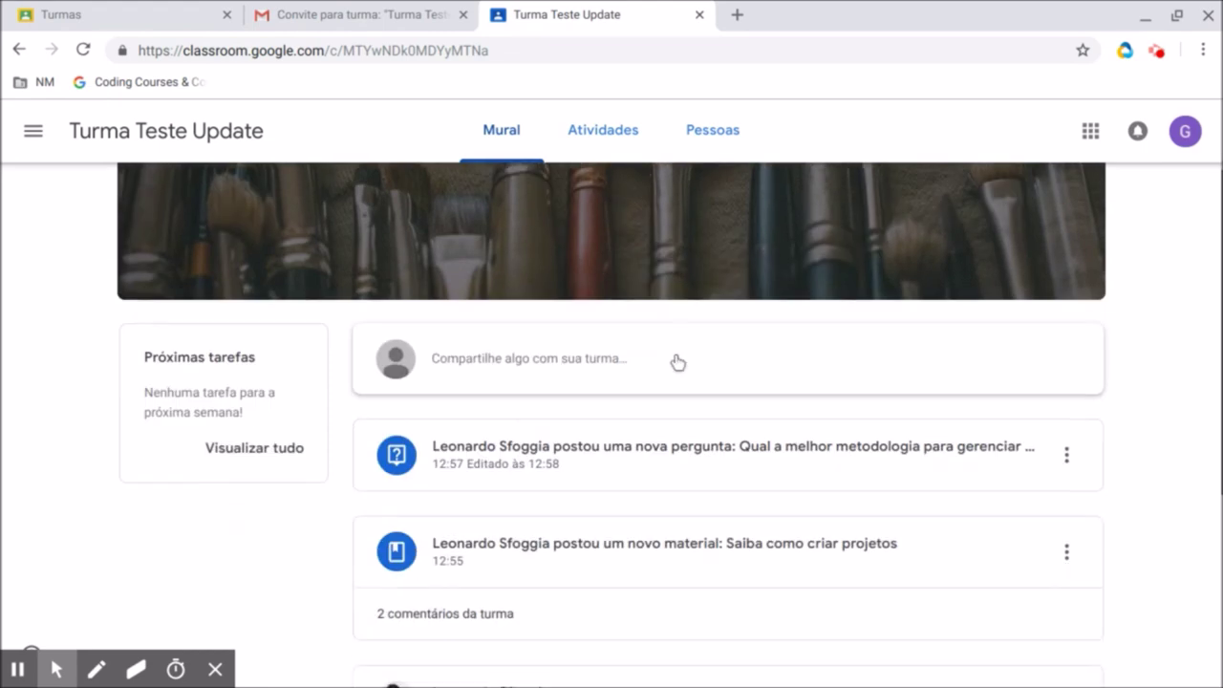
scroll(746, 391, "up", 2)
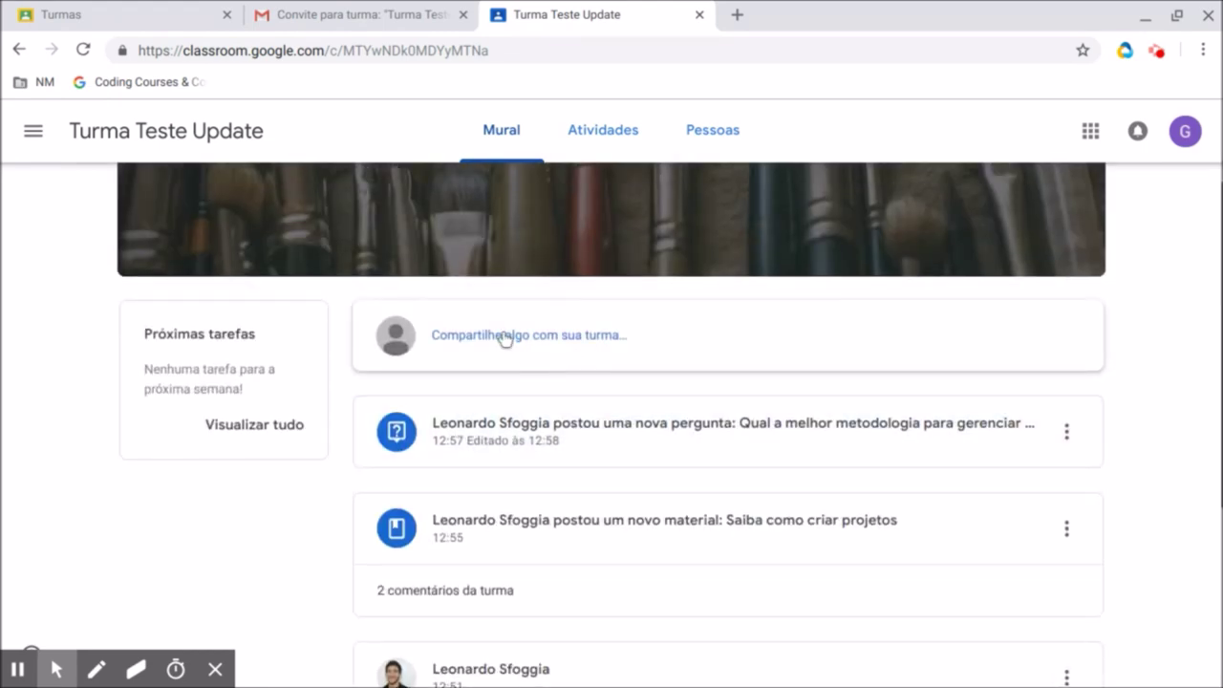
left_click(619, 342)
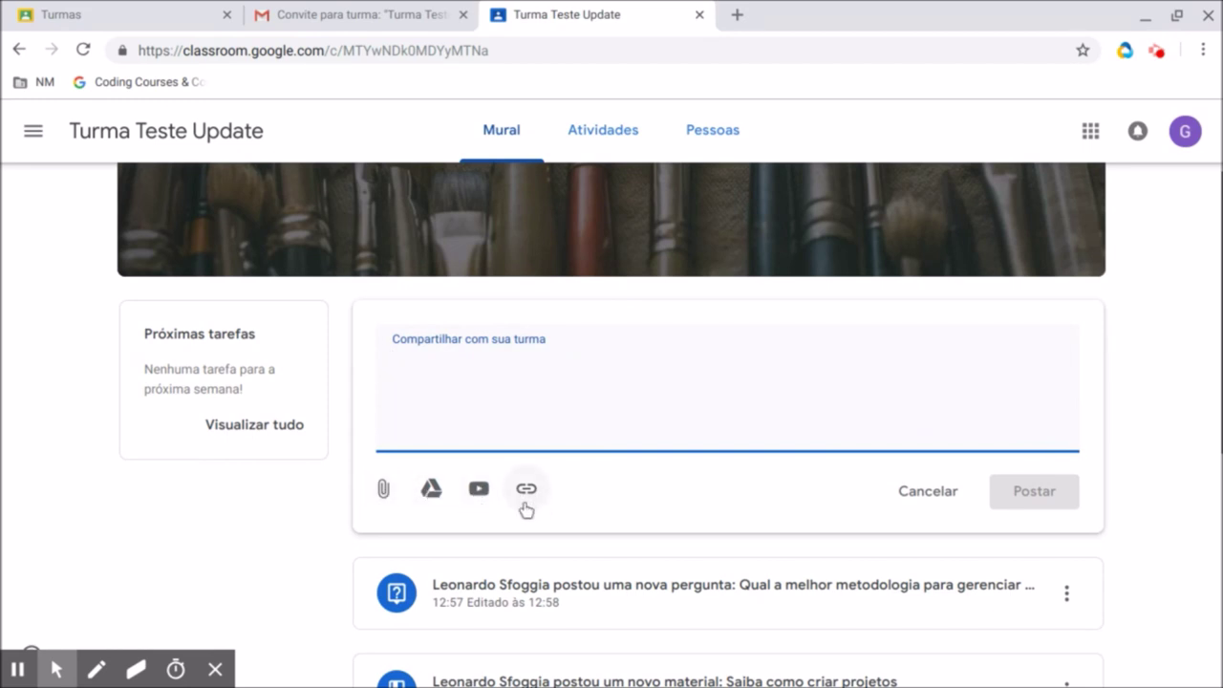
scroll(554, 388, "down", 1)
scroll(541, 410, "up", 2)
scroll(650, 446, "down", 2)
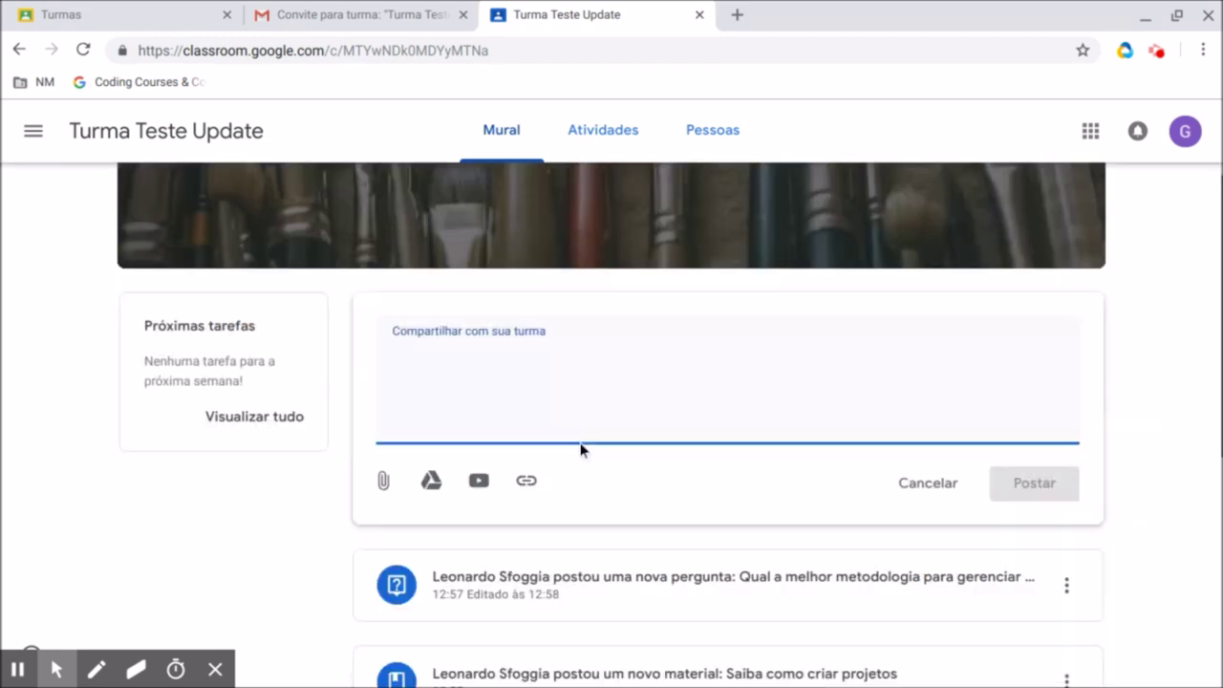
scroll(582, 450, "down", 1)
scroll(564, 445, "up", 1)
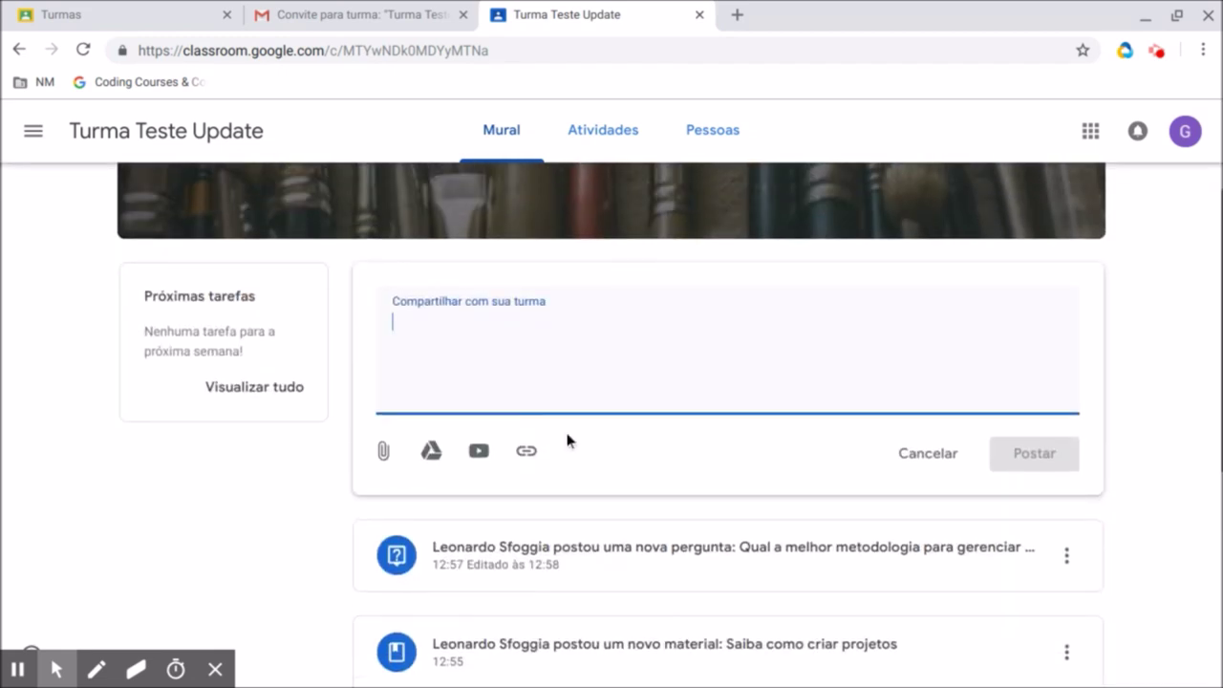
scroll(573, 435, "up", 3)
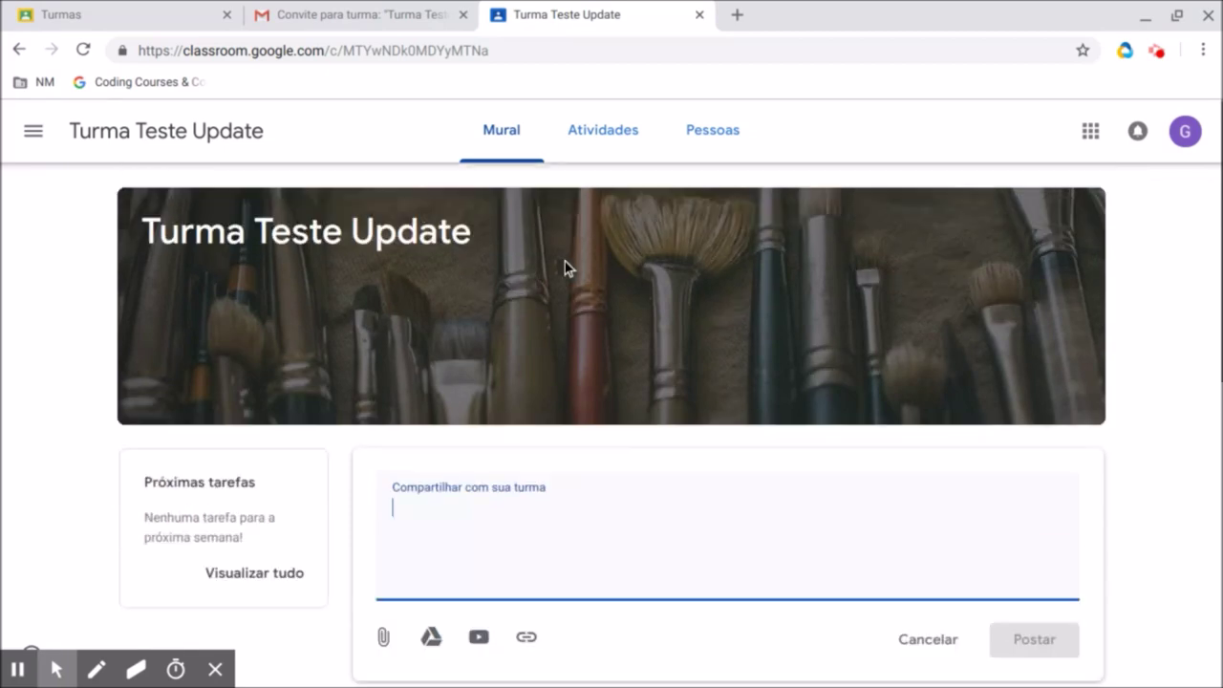
scroll(564, 264, "down", 5)
scroll(535, 373, "down", 2)
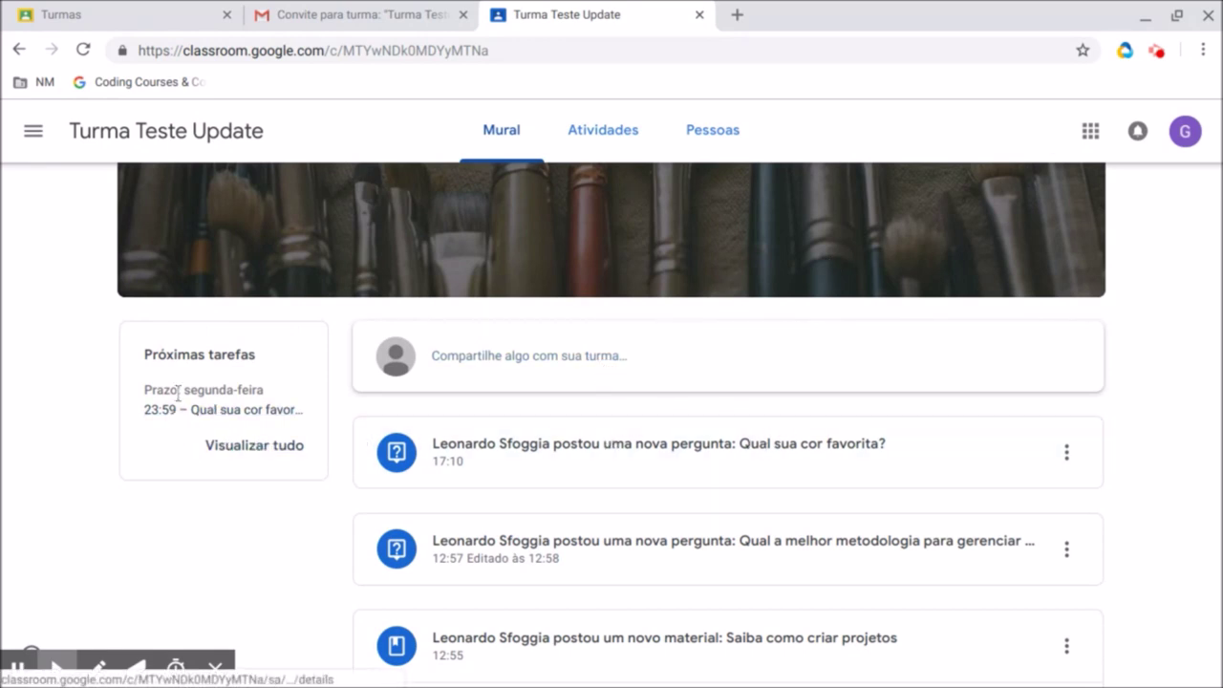
Step: Add the Turma Teste Update calendar to Google Agenda from the class's Atividades page
scroll(179, 392, "down", 1)
left_click(607, 129)
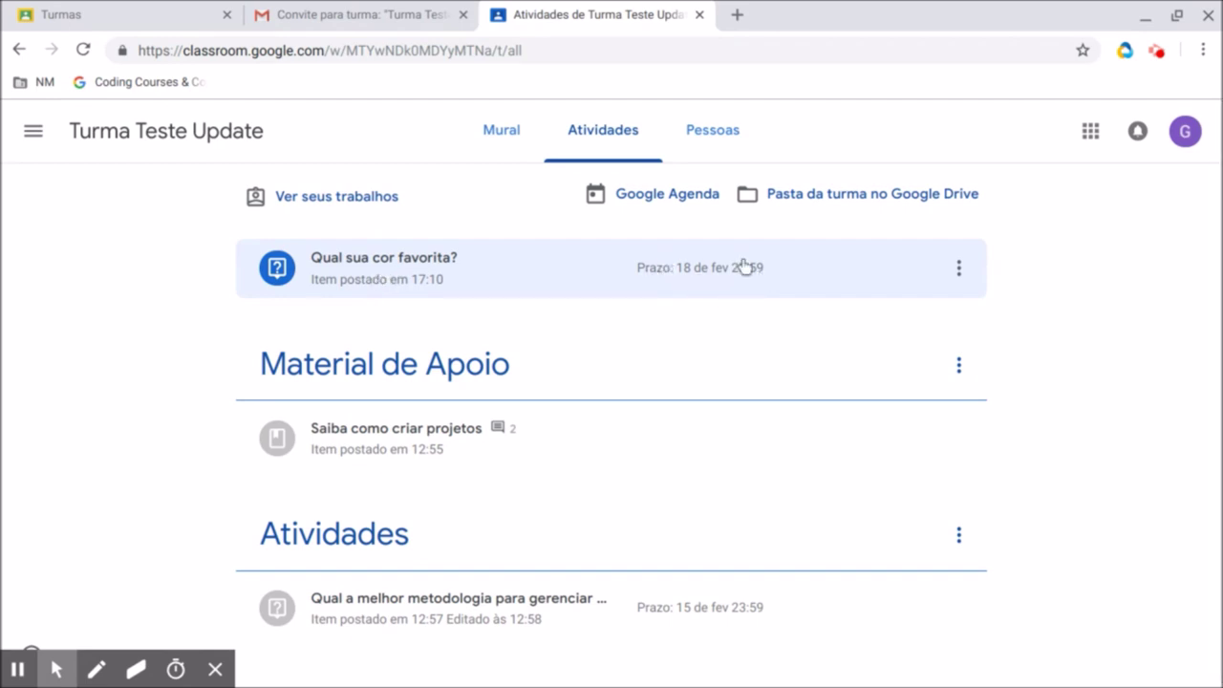
left_click(648, 206)
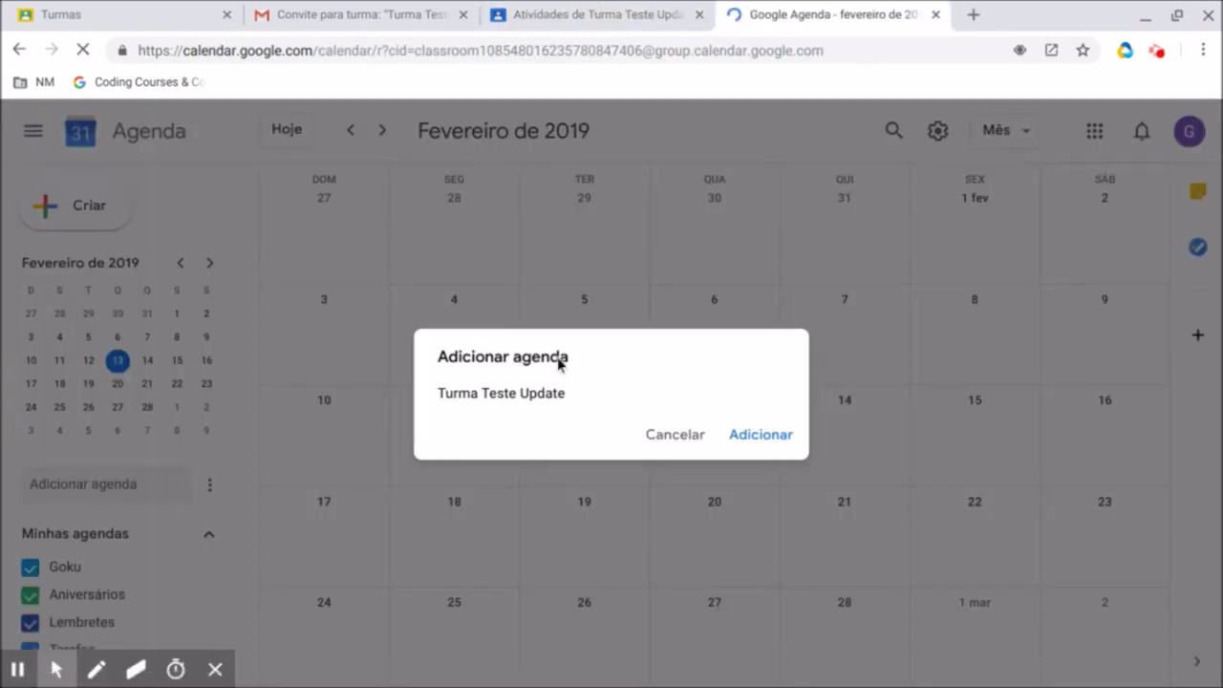
left_click(756, 420)
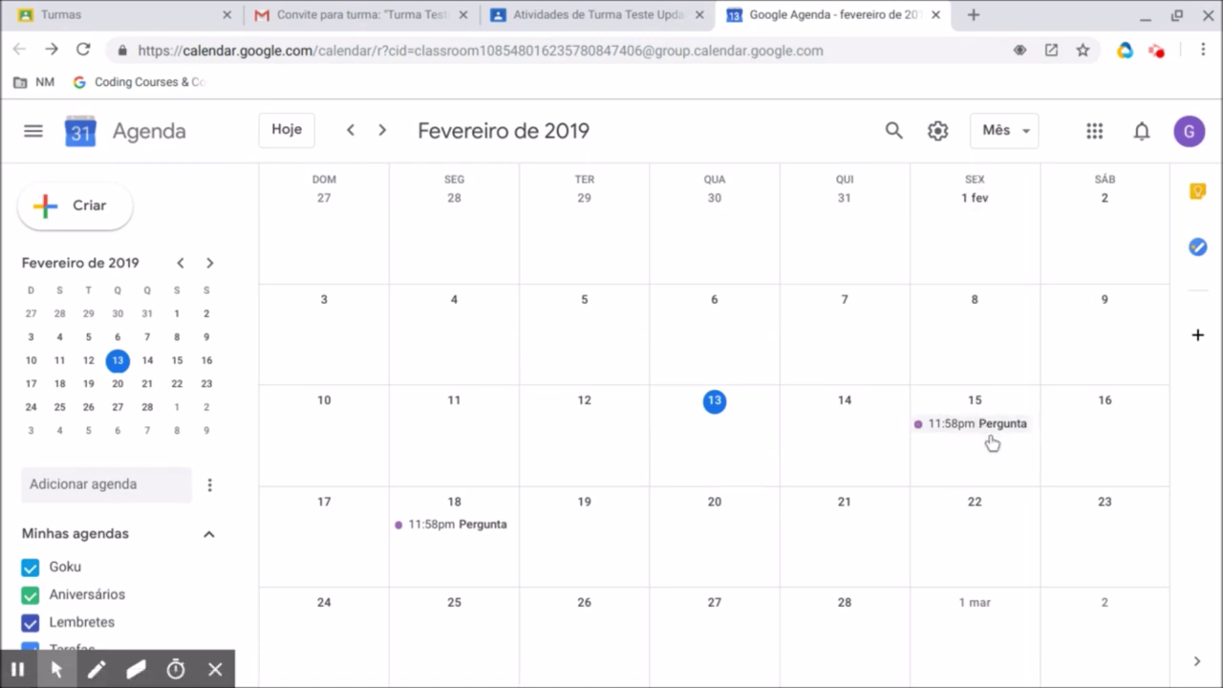
Step: Open the question "Qual sua cor favorita?" from its 18 February calendar event and submit the answer Vermelho
left_click(451, 531)
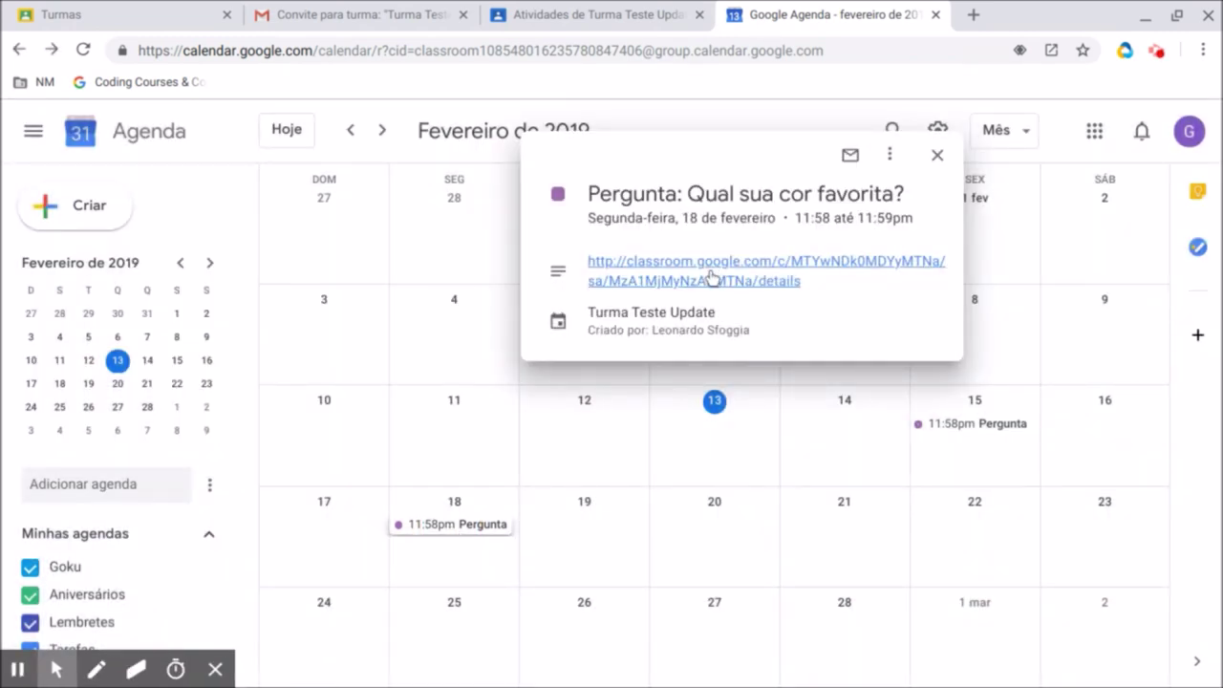
left_click(734, 269)
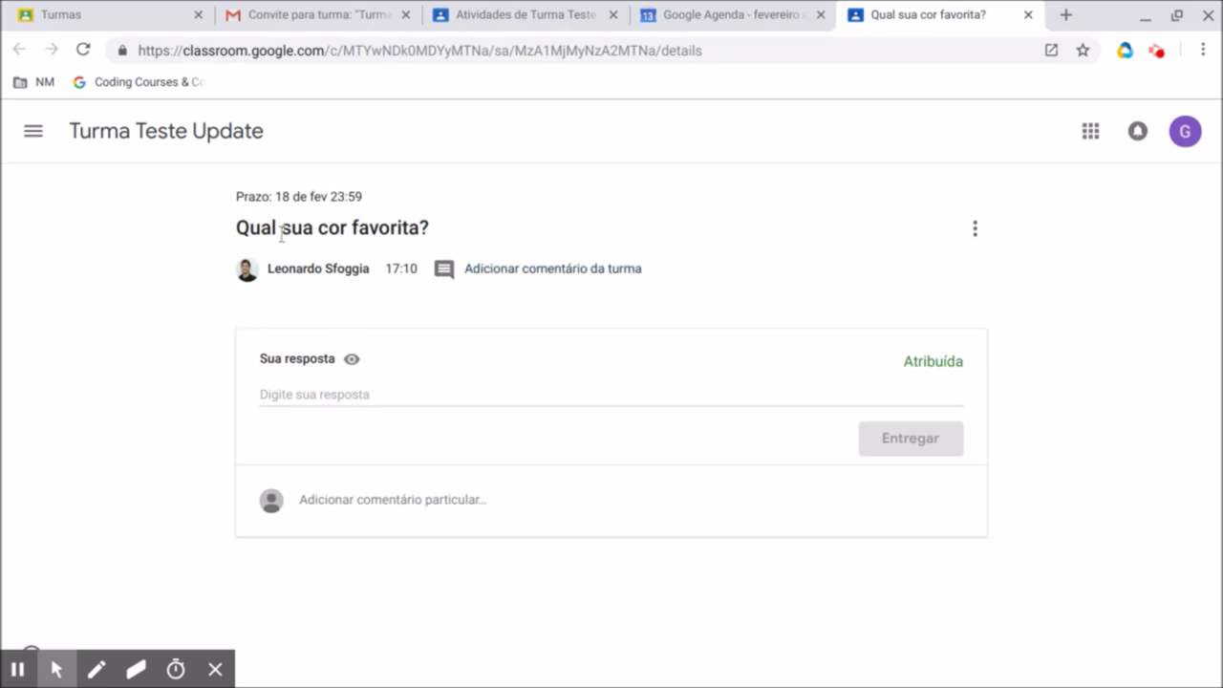
left_click(374, 399)
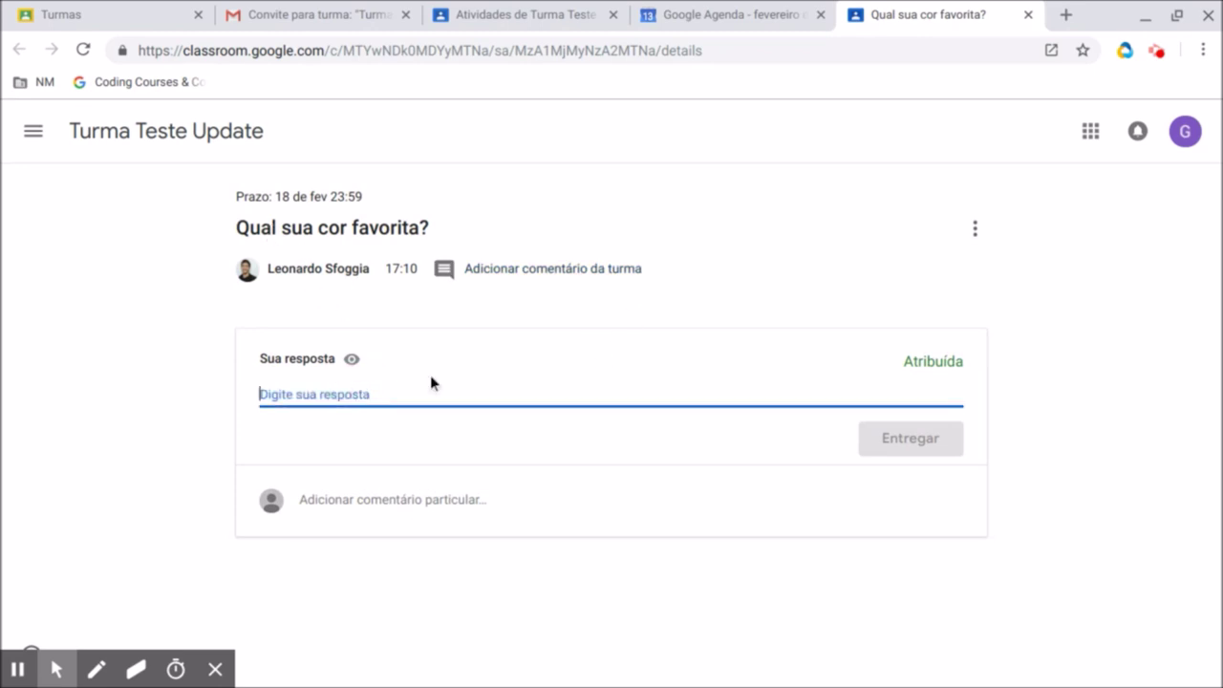
type("Verelho")
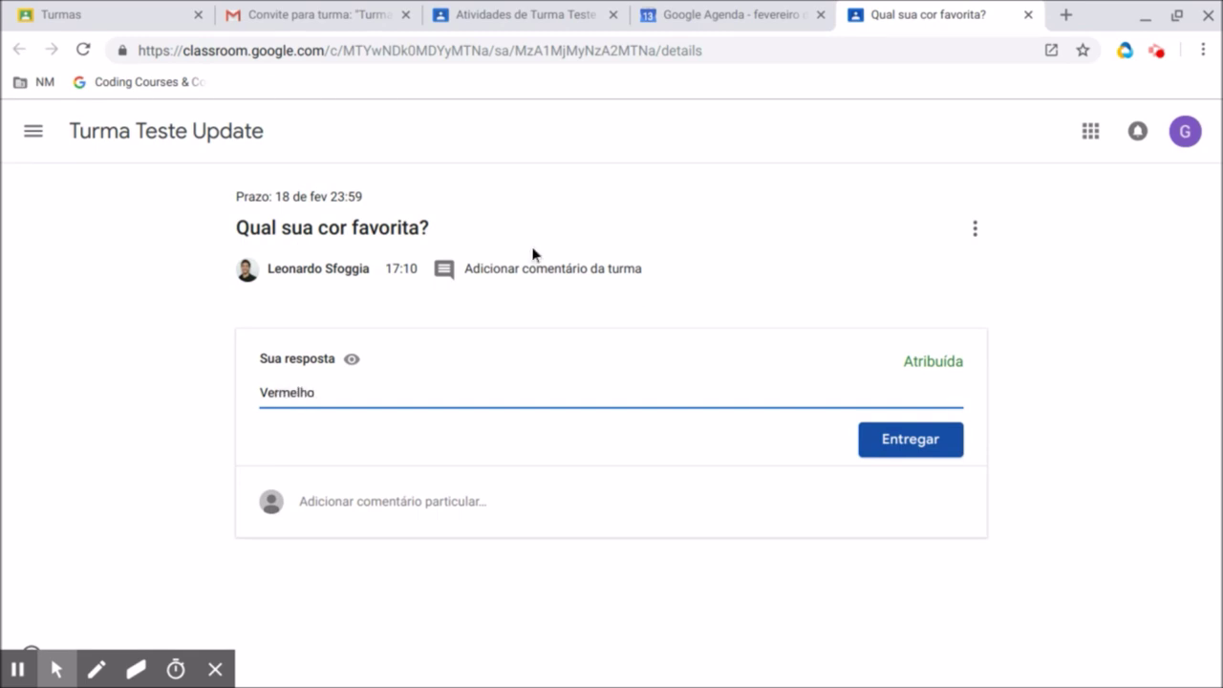
left_click(874, 442)
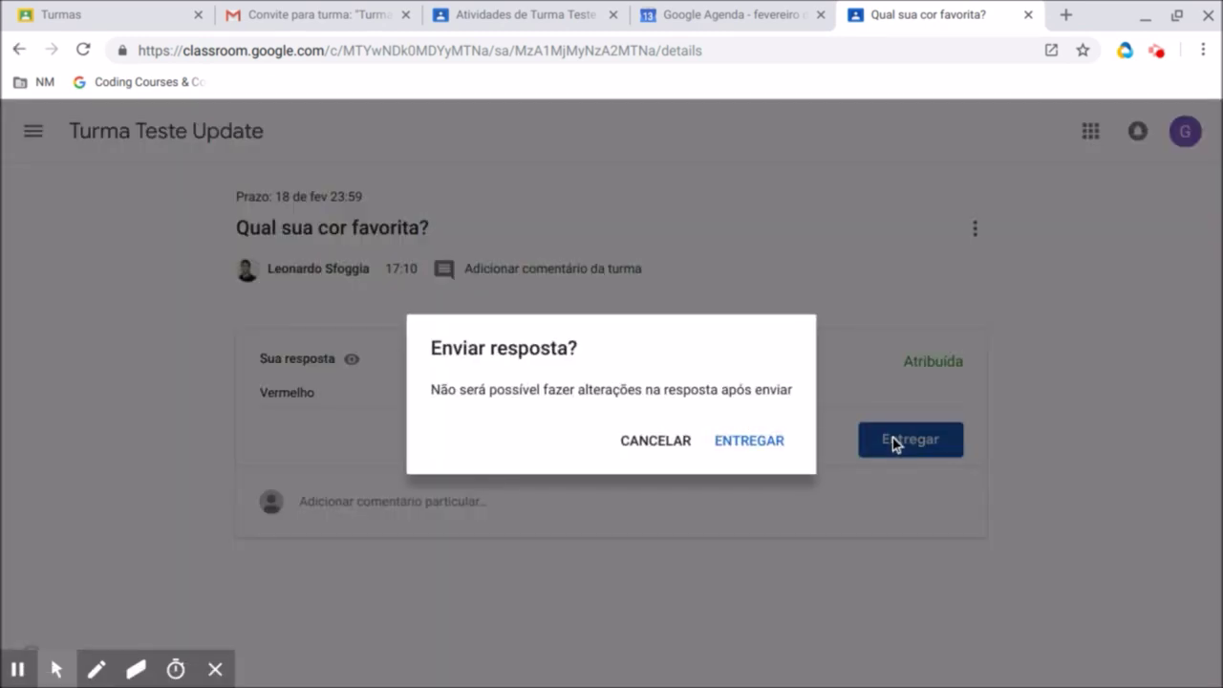
left_click(757, 445)
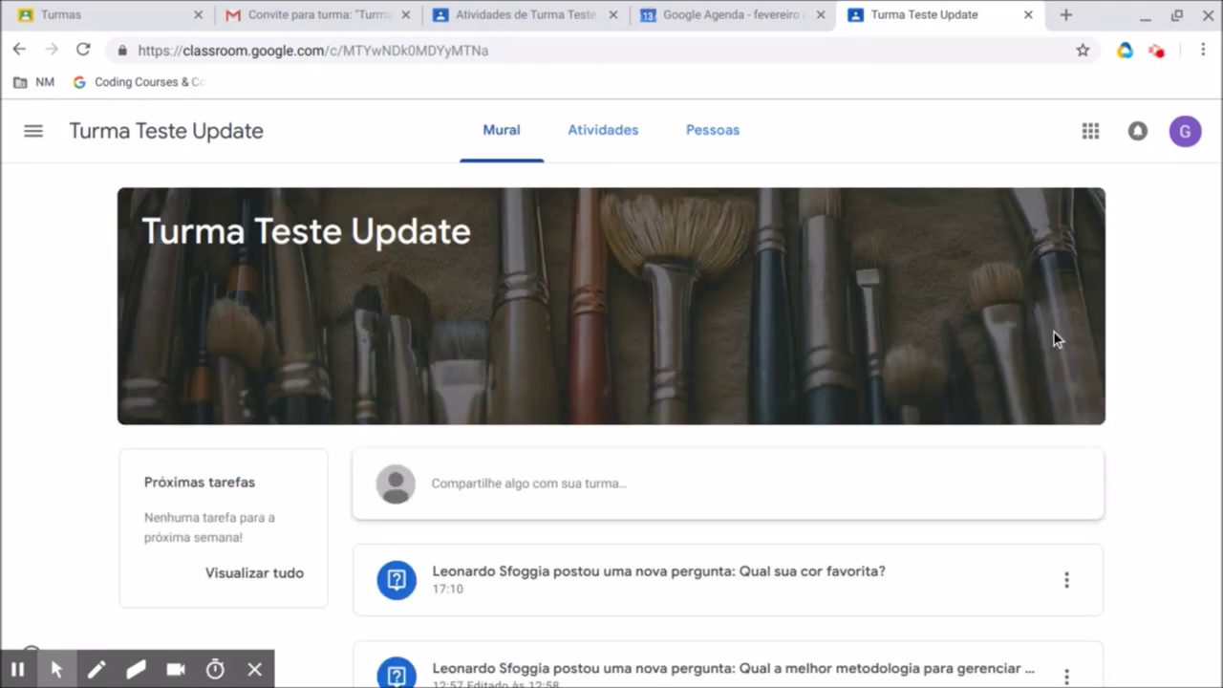
Step: Look over the class stream and check which account is signed in
scroll(429, 344, "down", 2)
scroll(551, 288, "up", 2)
scroll(579, 494, "down", 1)
scroll(587, 484, "up", 1)
left_click(1184, 141)
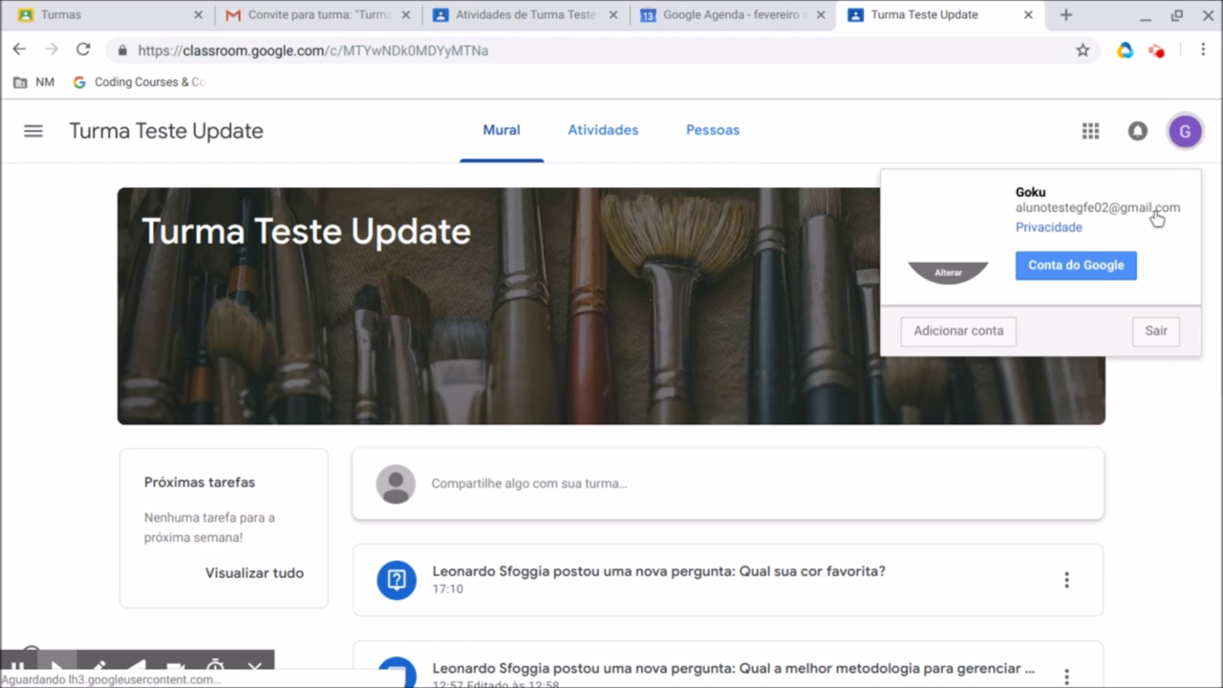
left_click(1156, 469)
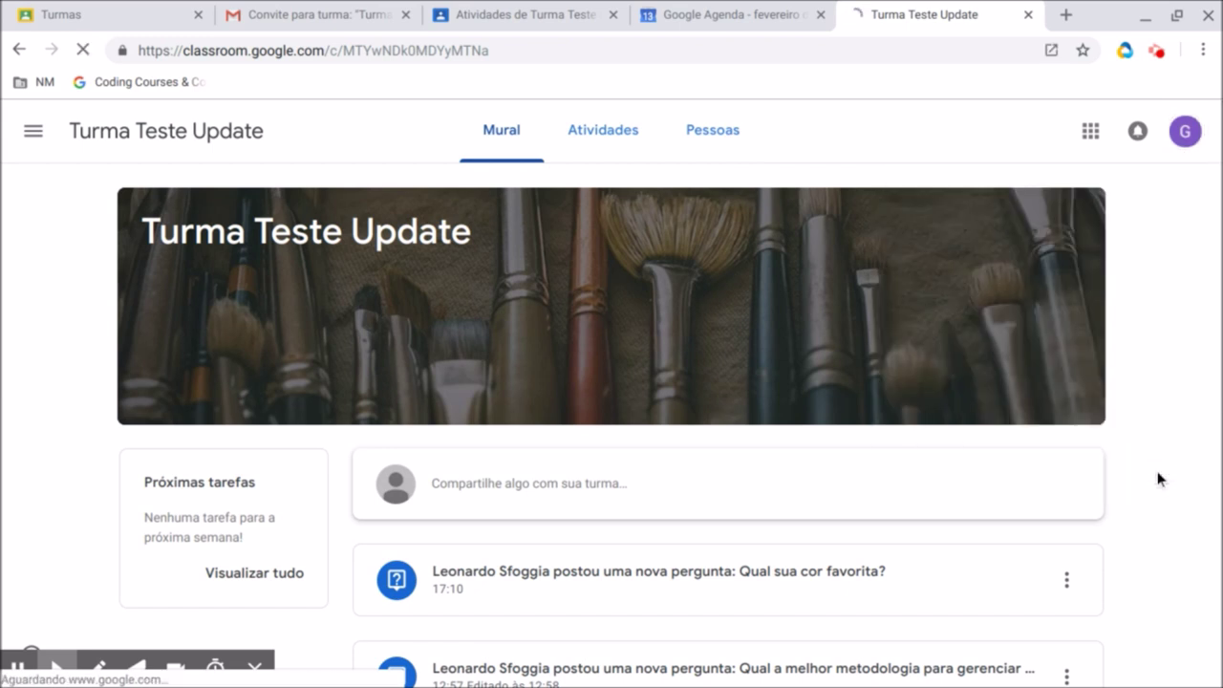